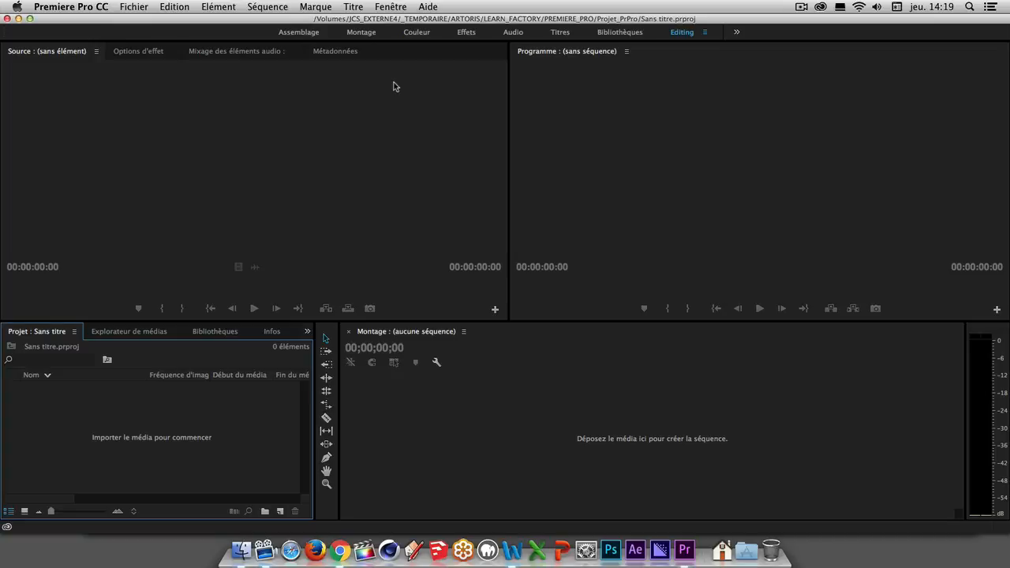
- Import the whole RUSHS folder of DG_Hoverboard clips into the project
double_click(175, 409)
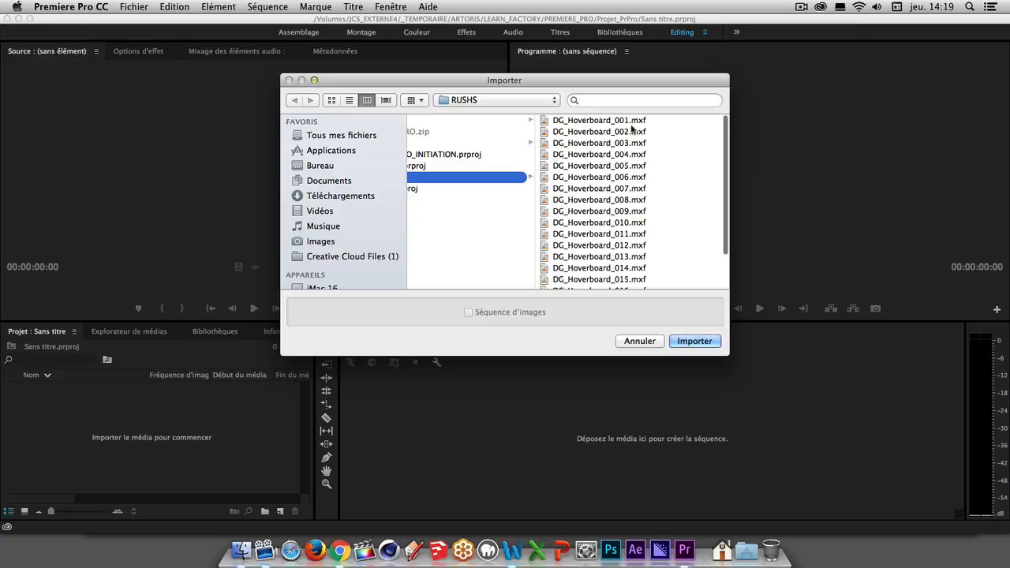
click(631, 120)
scroll(561, 240, left, 5)
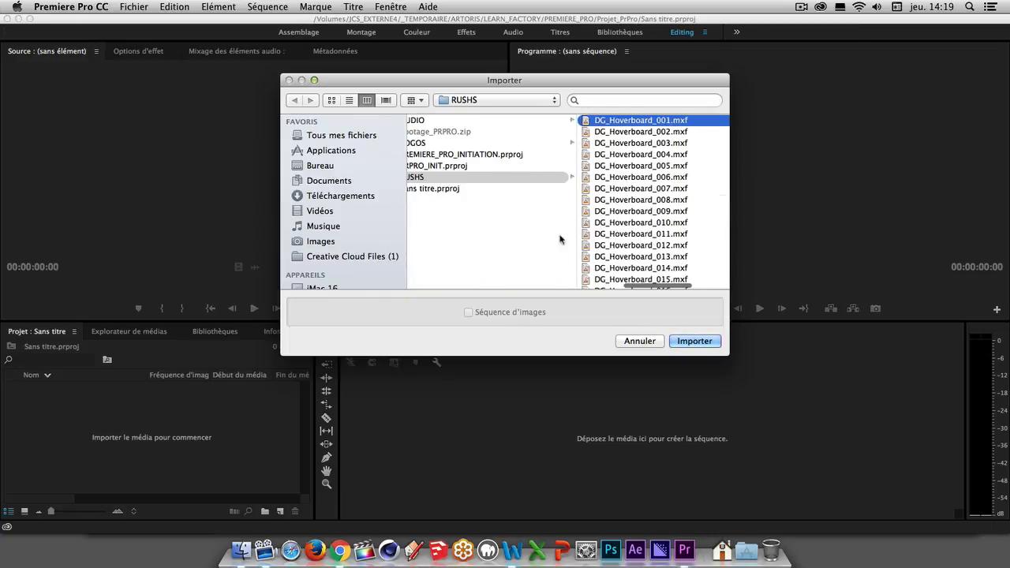
click(506, 239)
click(566, 177)
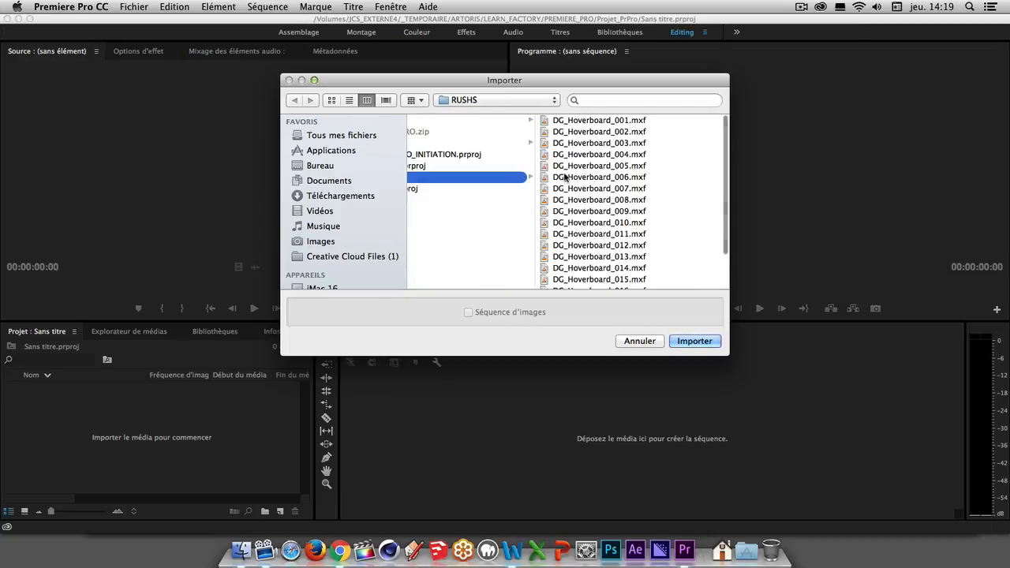
click(695, 341)
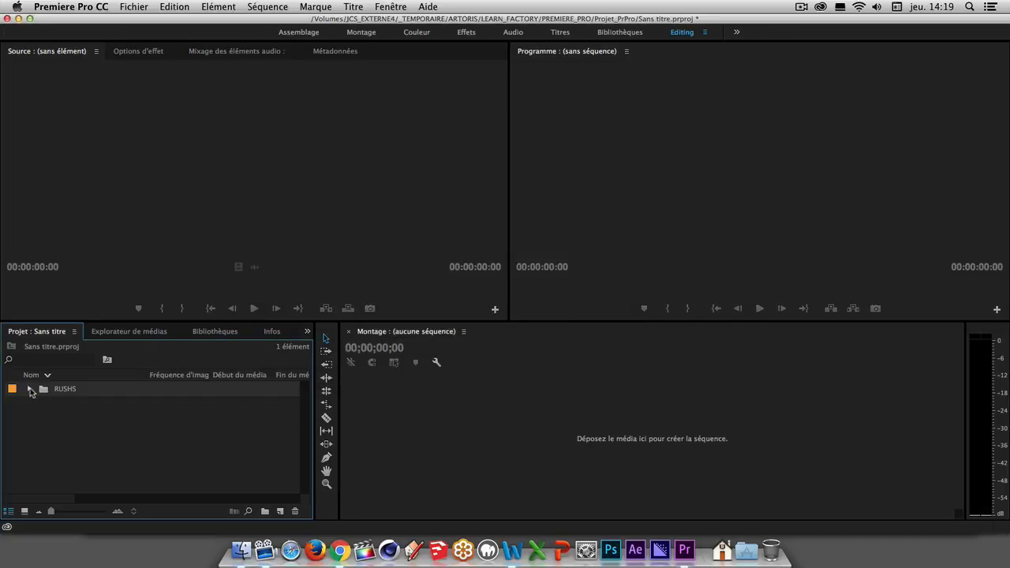
- Look through the clips inside the imported RUSHS bin and collapse it again
click(30, 390)
scroll(119, 412, down, 5)
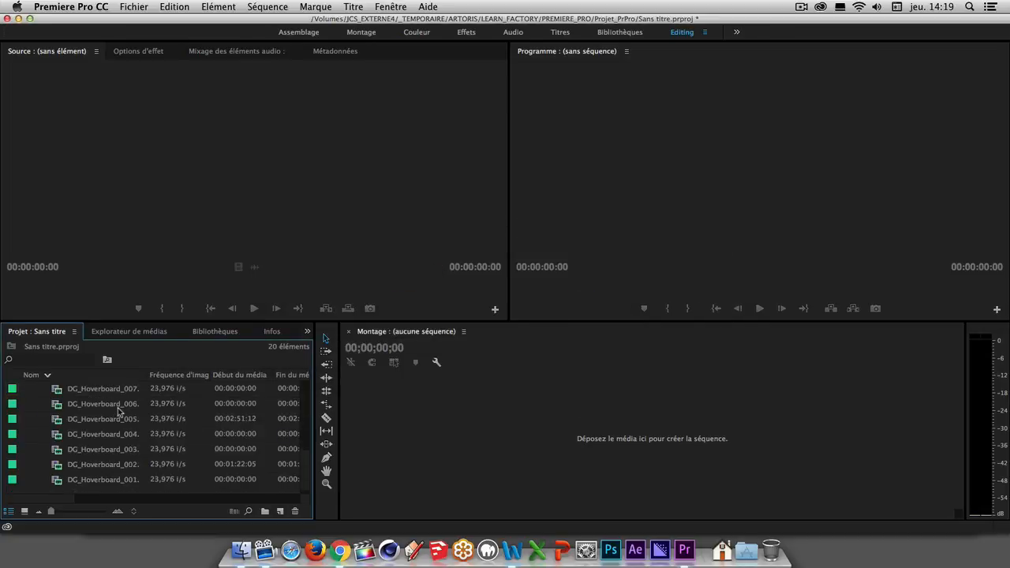
scroll(118, 412, up, 5)
scroll(73, 412, down, 5)
scroll(72, 409, up, 5)
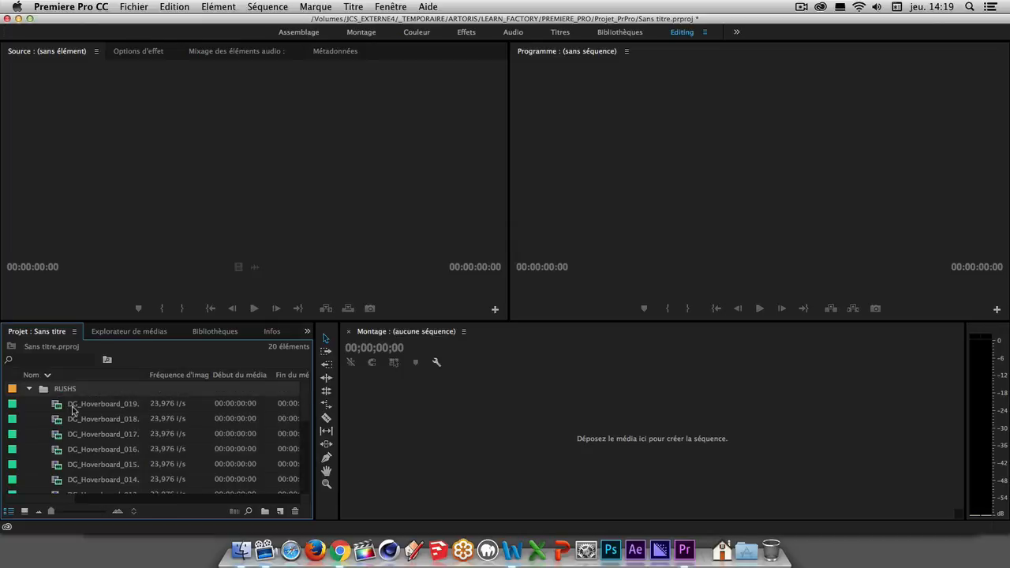
click(30, 390)
click(57, 434)
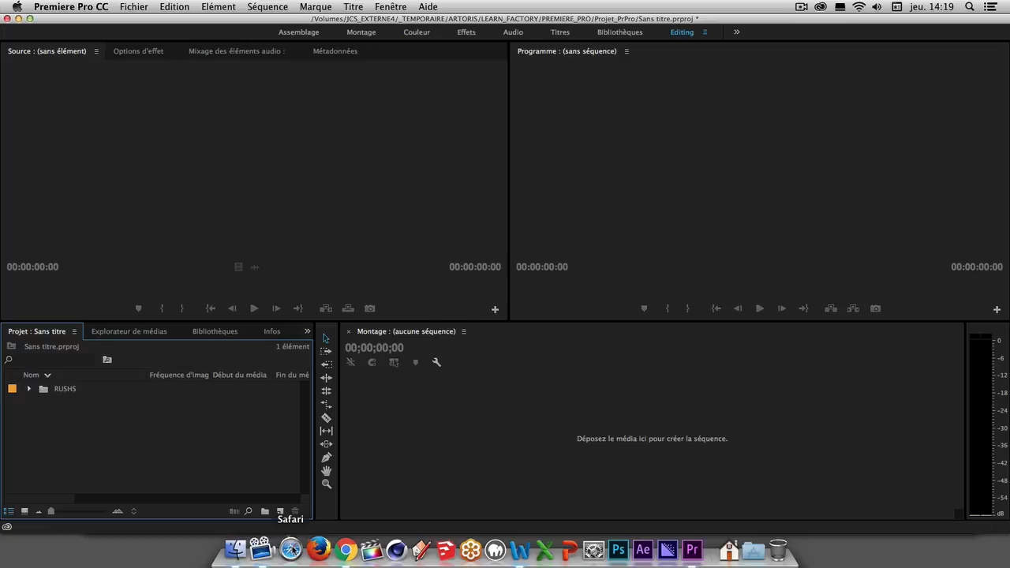
- Switch to Finder and open the RUSHS folder under _TEMPORAIRE/DRIFT2015_SAISON3/ROUND6 on the JCS_EXTERNE4 drive
key(super+Tab)
key(super+Tab)
key(super+Tab)
key(super+Tab)
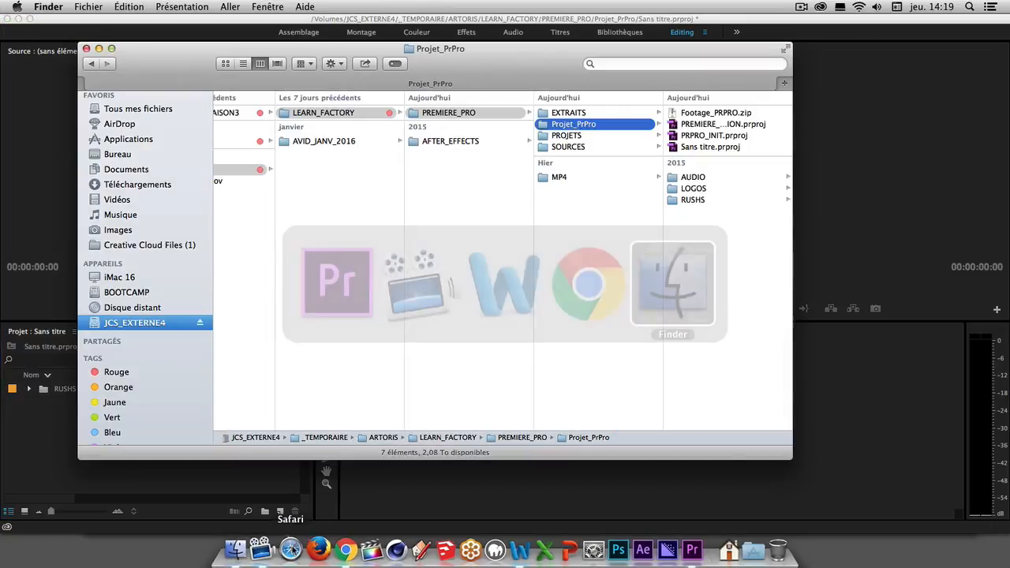
scroll(490, 210, left, 2)
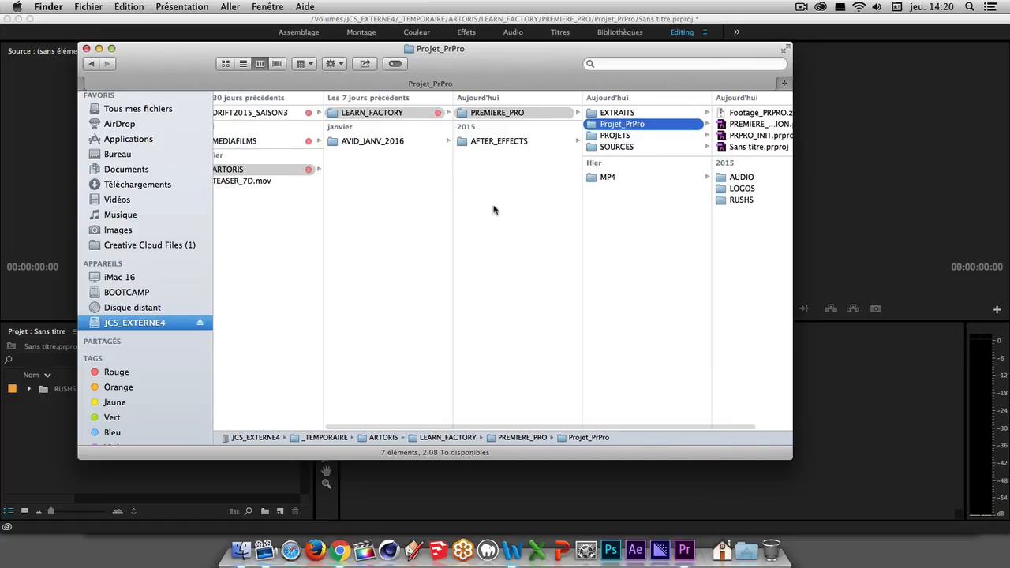
scroll(493, 210, left, 5)
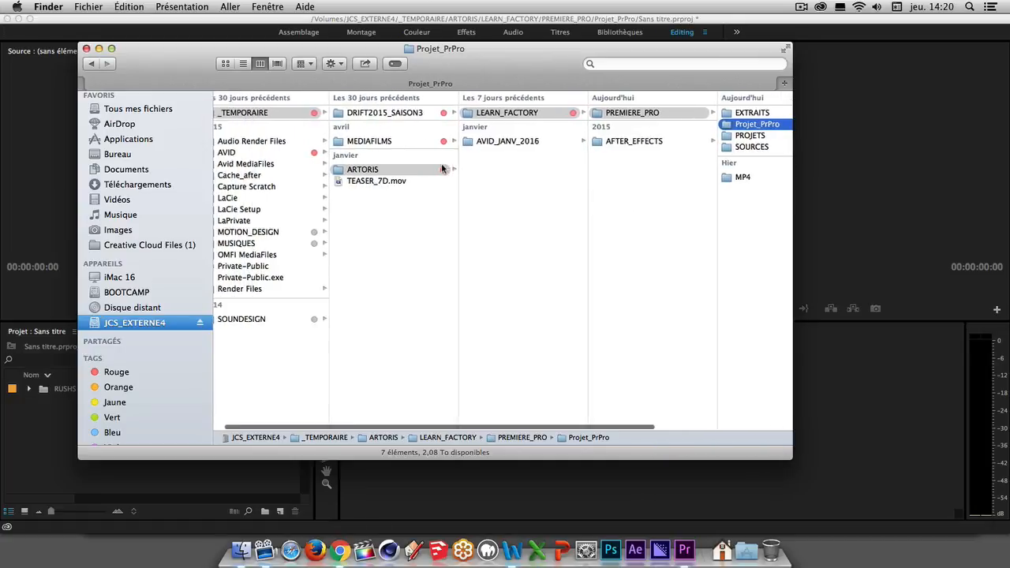
scroll(443, 168, left, 1)
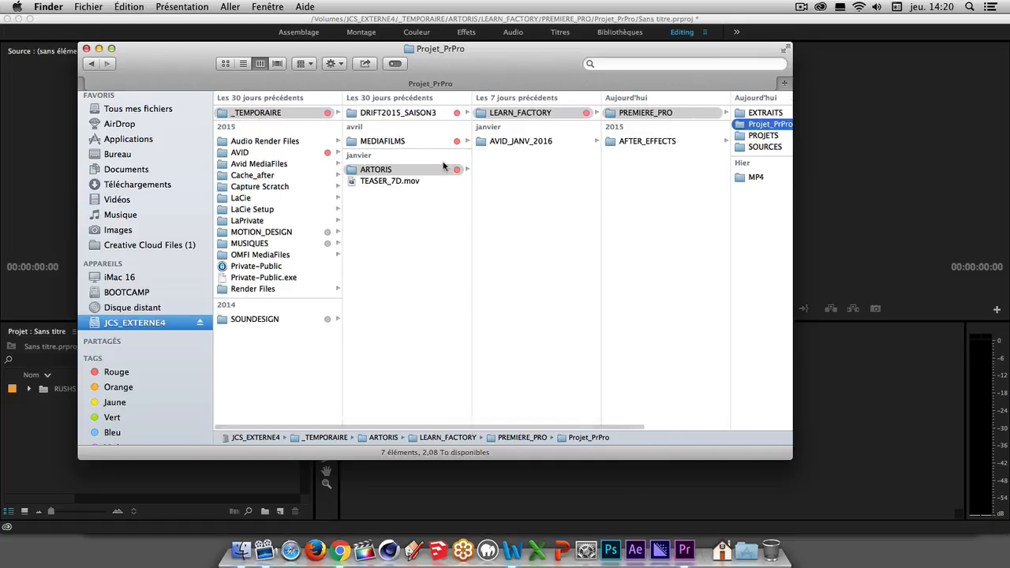
click(407, 114)
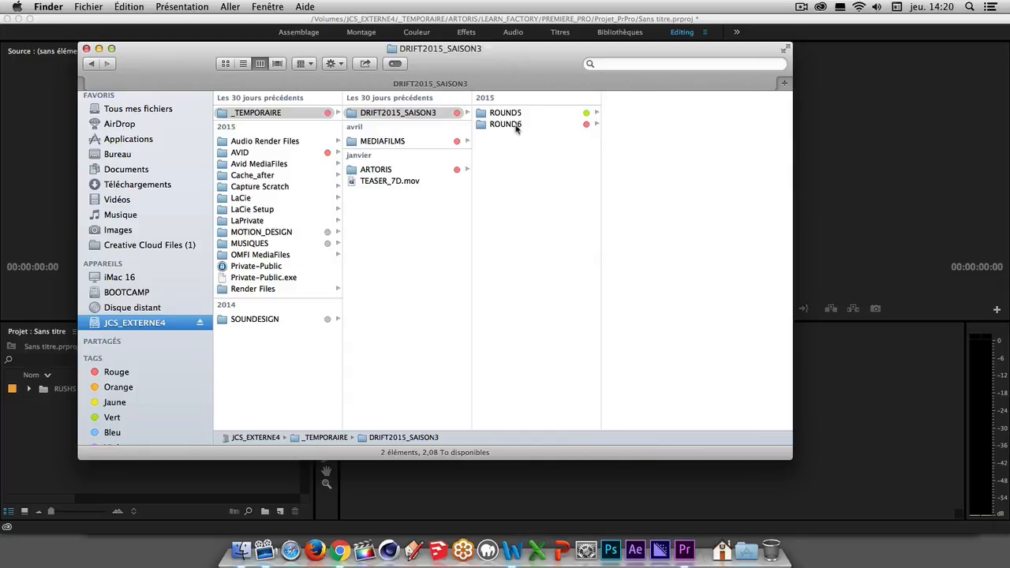
click(513, 125)
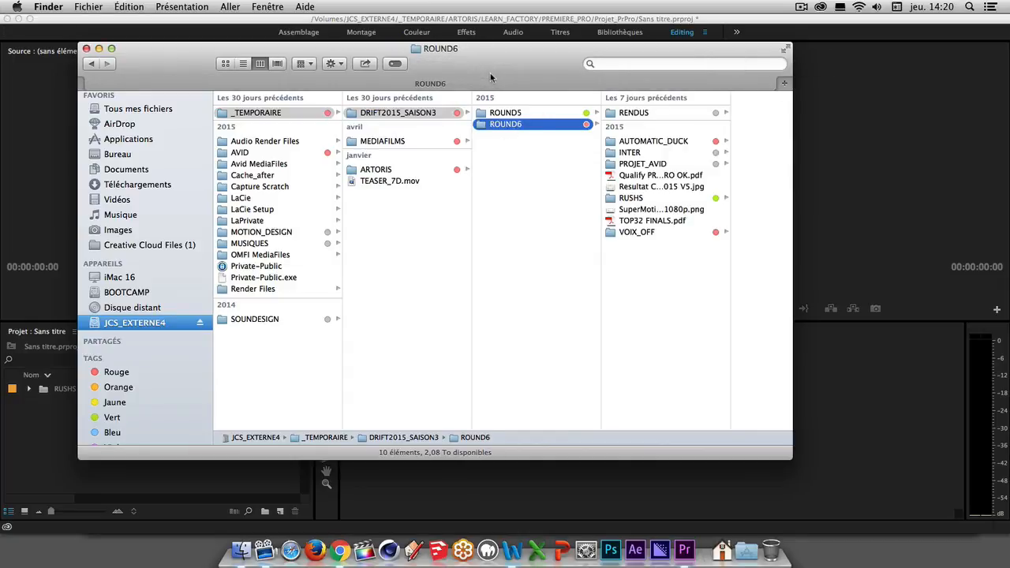
drag(520, 70, 456, 76)
click(569, 206)
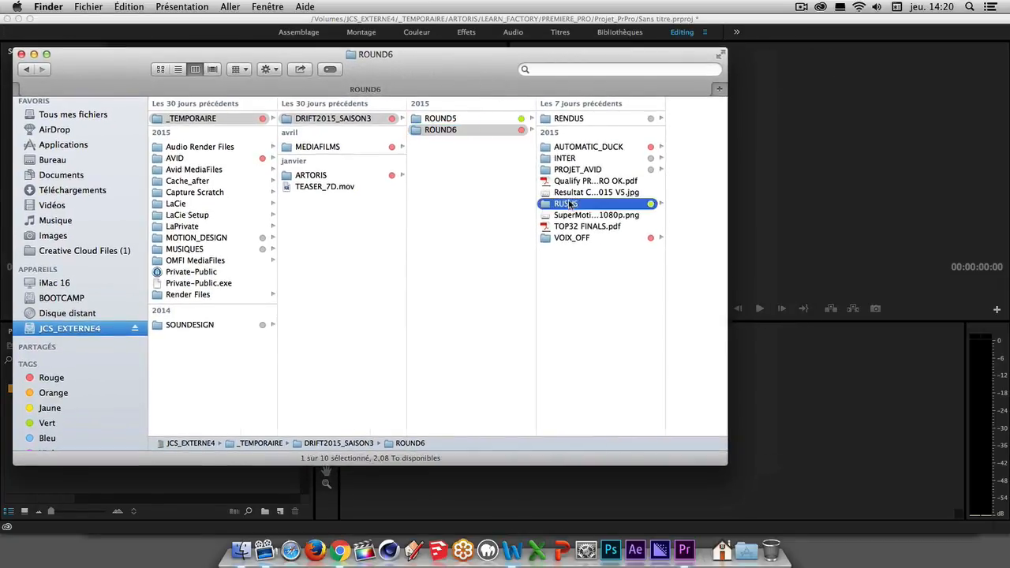
- Open the clip folder 001_0442_01 through the second camera operator's folder and JOUR1/PRIVATE/SONY/BPAV/CLPR
click(638, 131)
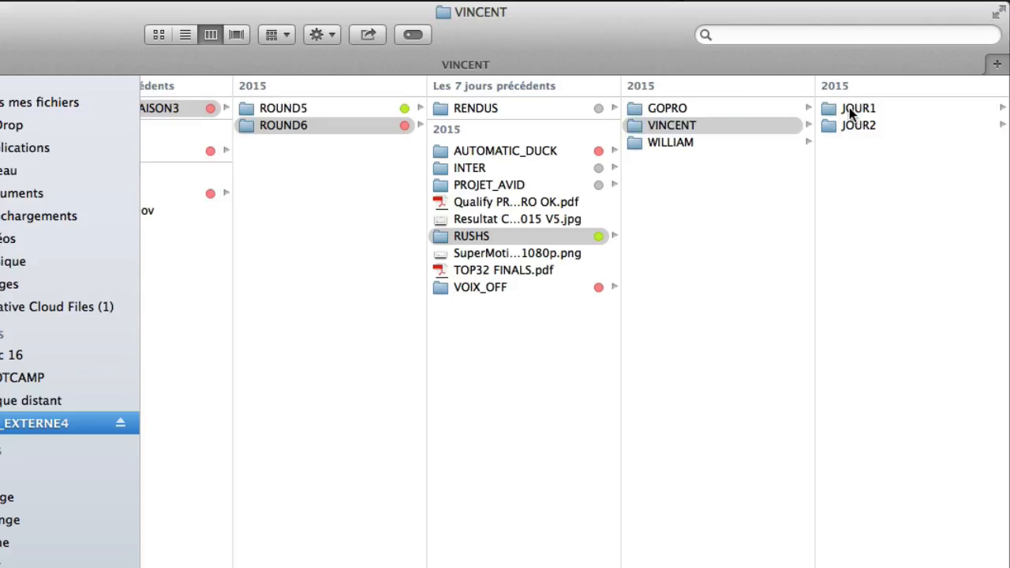
click(621, 118)
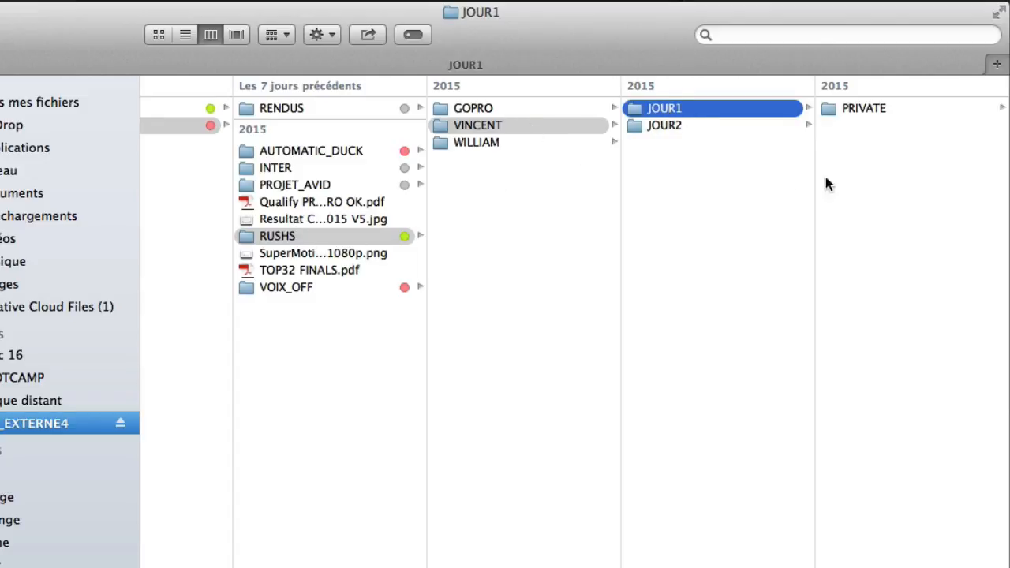
click(831, 110)
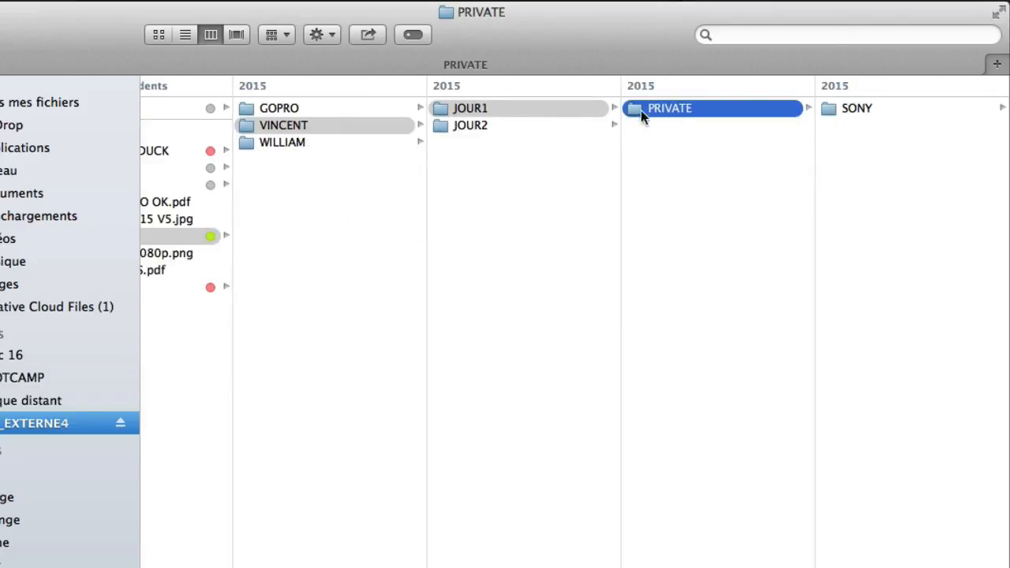
click(835, 108)
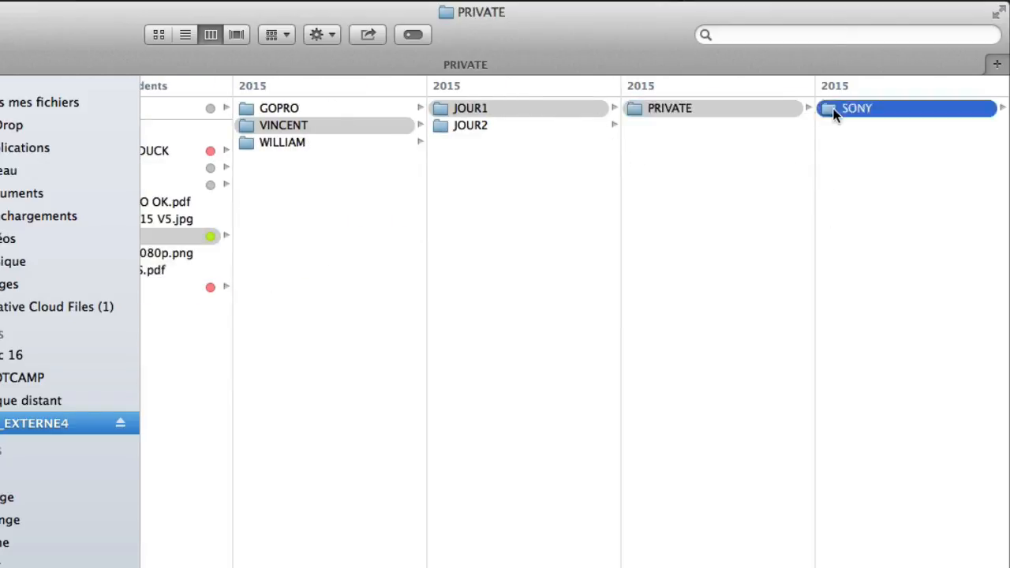
click(834, 110)
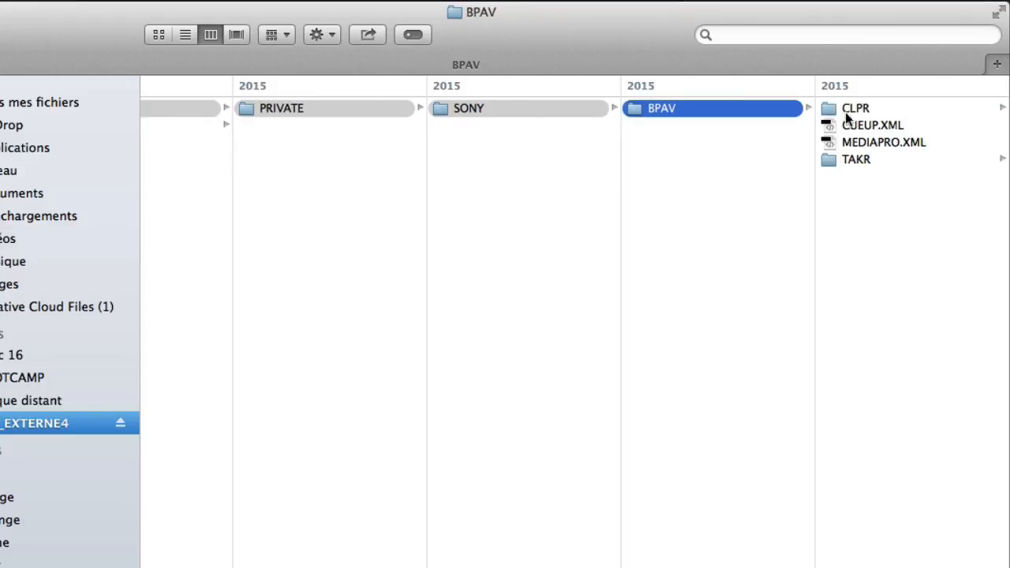
click(835, 162)
click(655, 108)
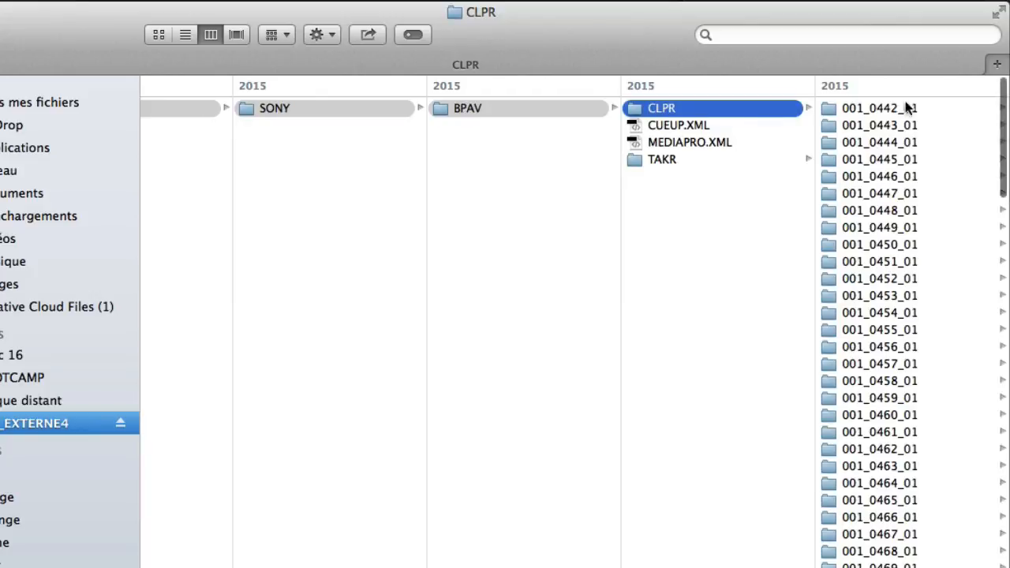
click(905, 108)
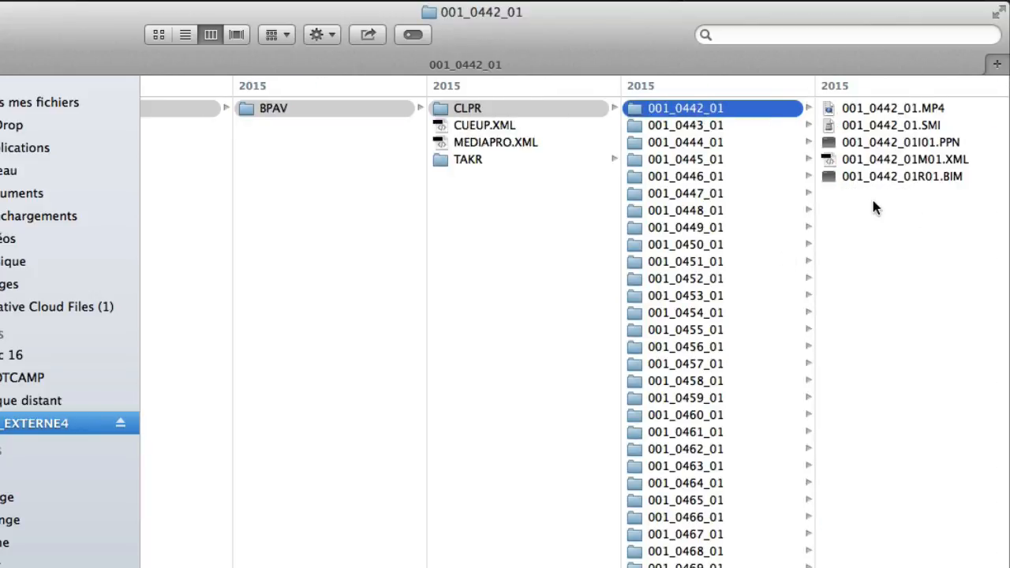
- Import 001_0442_01.MP4 from its Finder folder directly into the Premiere Pro project
scroll(798, 344, left, 1)
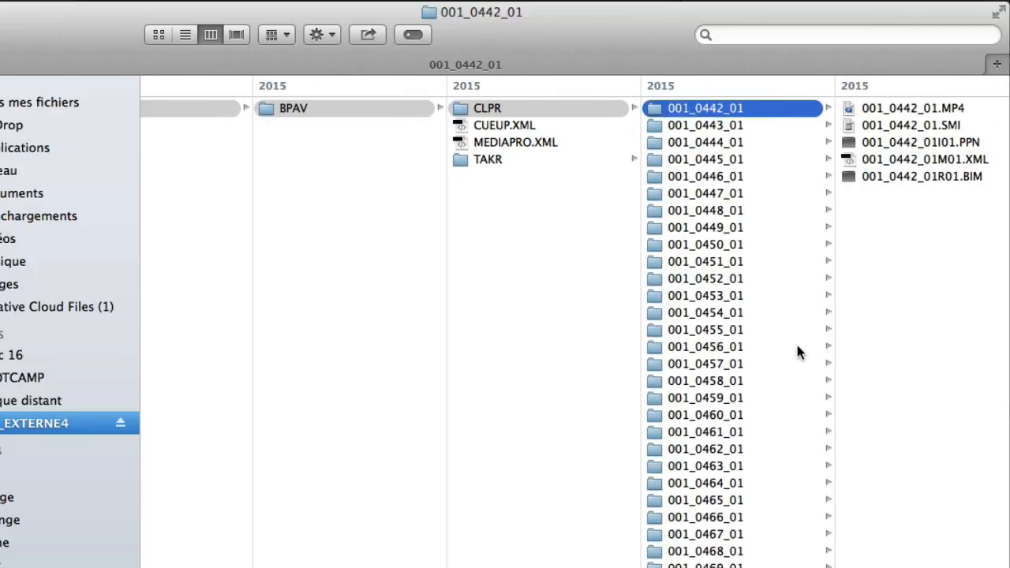
scroll(794, 344, left, 1)
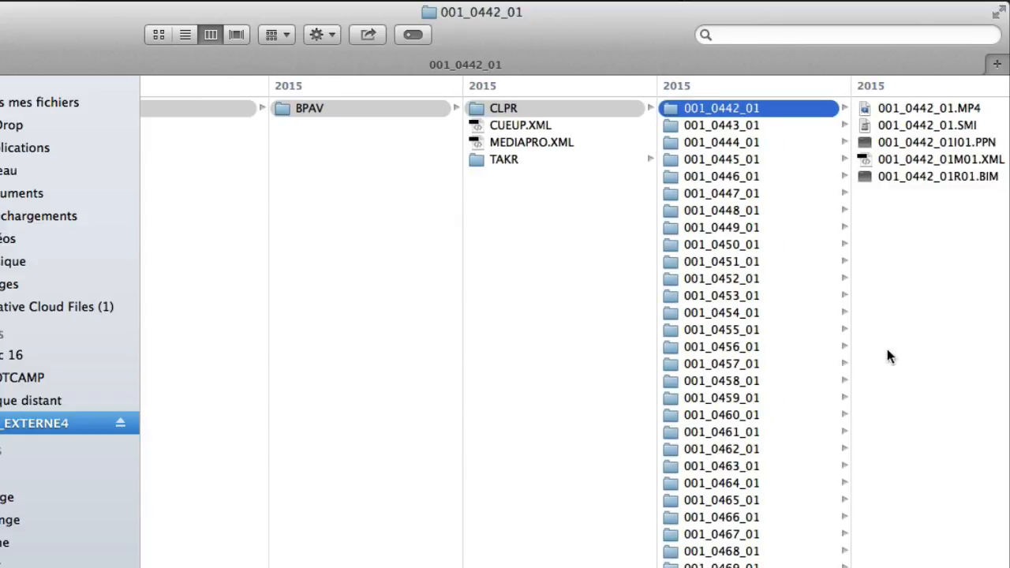
click(868, 109)
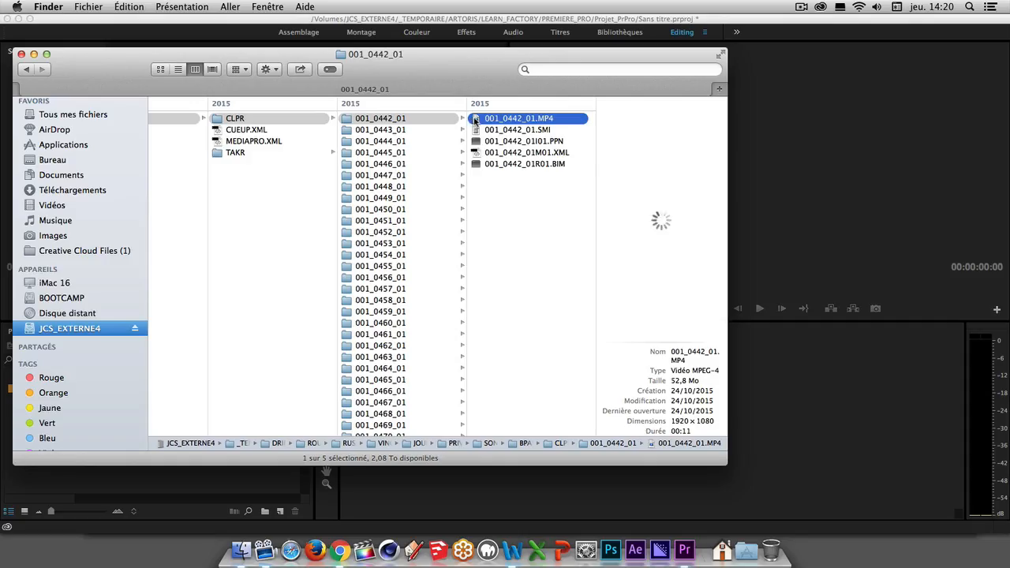
drag(476, 120, 189, 480)
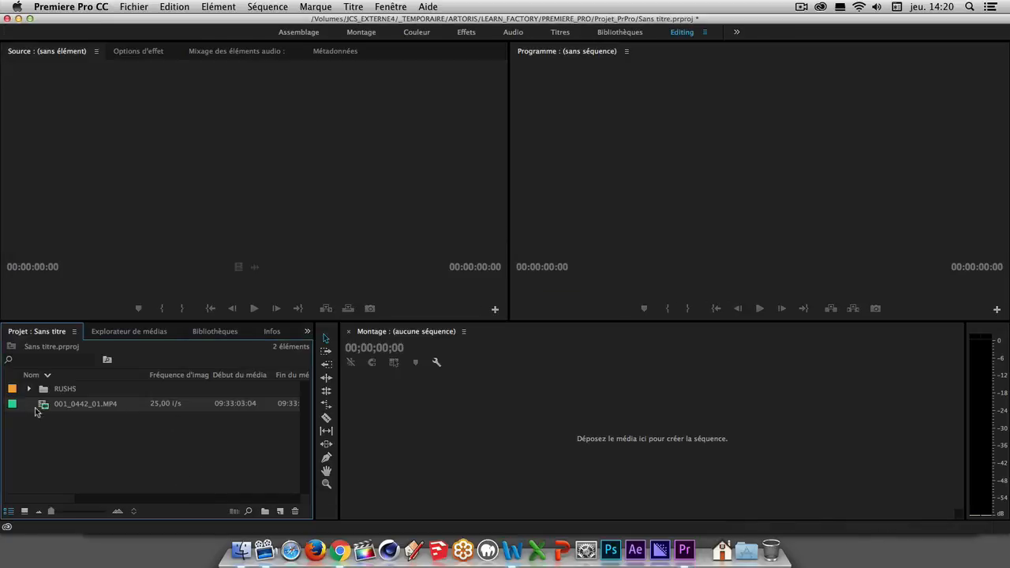
- Preview the 001_0442_01.MP4 clip as a source and bring the playhead back to its beginning
double_click(44, 407)
key(space)
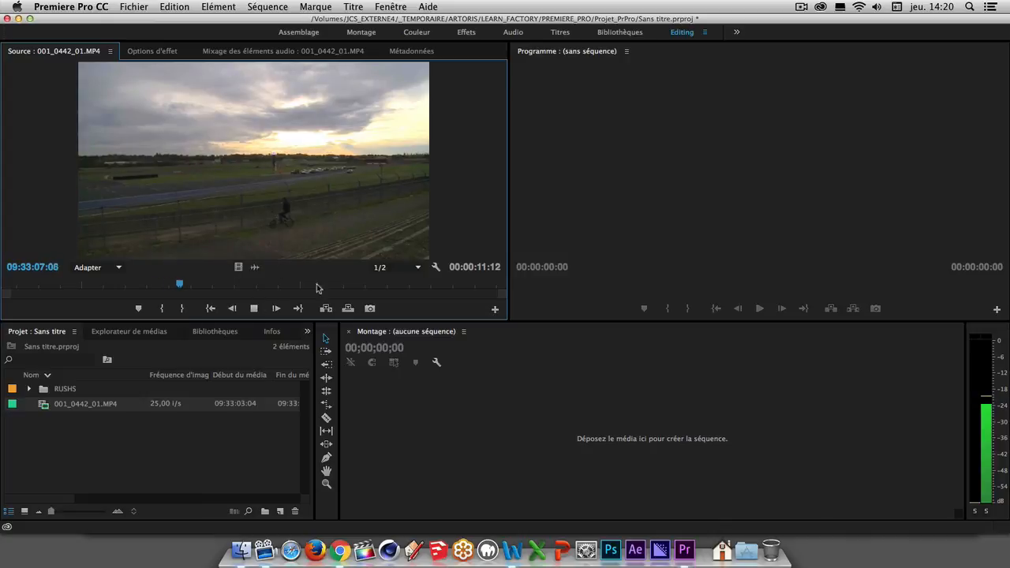
key(space)
drag(237, 287, 16, 285)
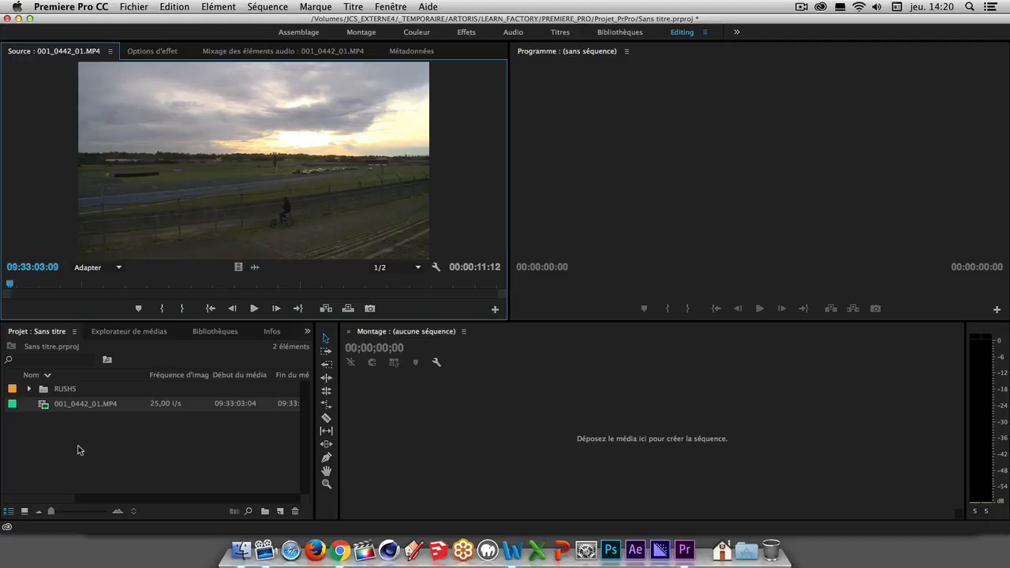
- Delete the 001_0442_01.MP4 clip from the project
click(118, 444)
mouse_move(95, 405)
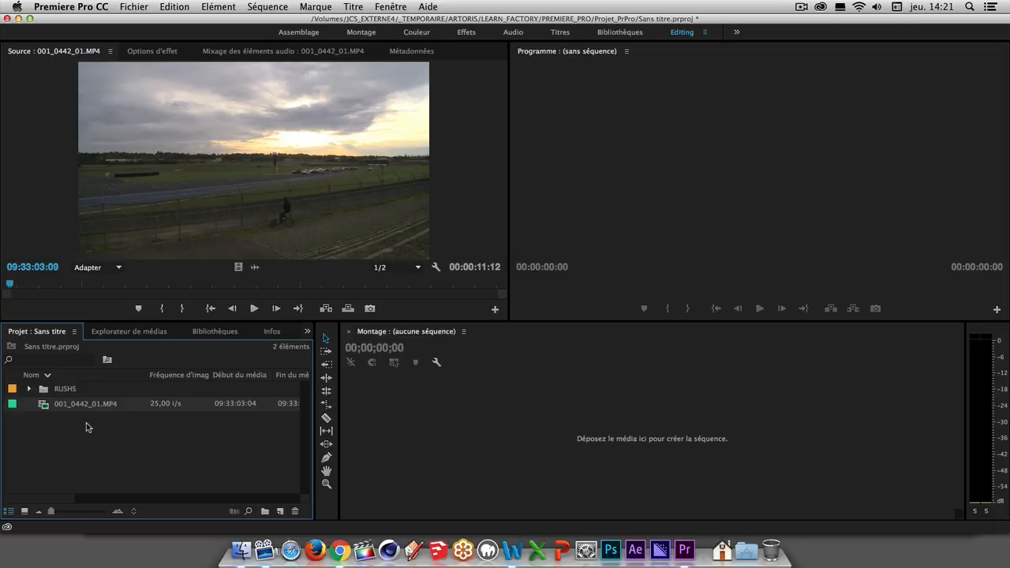
click(87, 406)
key(Delete)
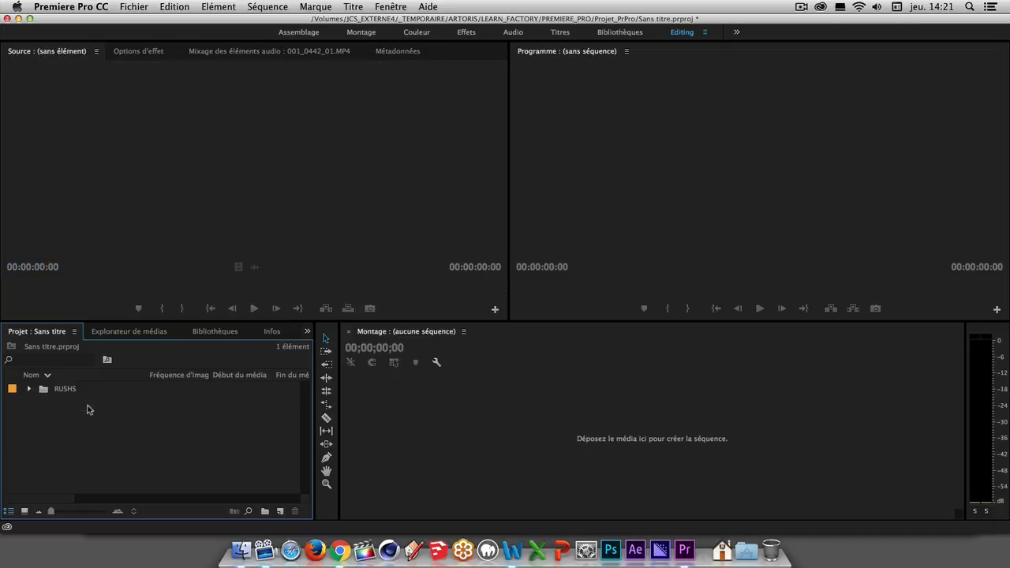
- In the media browser, expand JCS_EXTERNE4/_TEMPORAIRE/DRIFT2015_SAISON3/ROUND6 down to its RUSHS folder and widen the folder tree
click(122, 330)
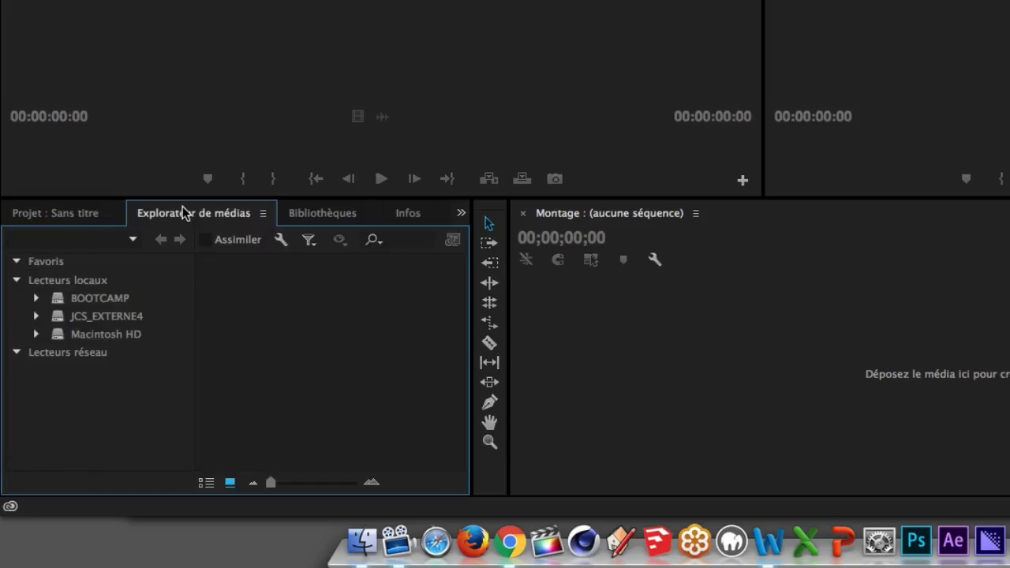
click(36, 316)
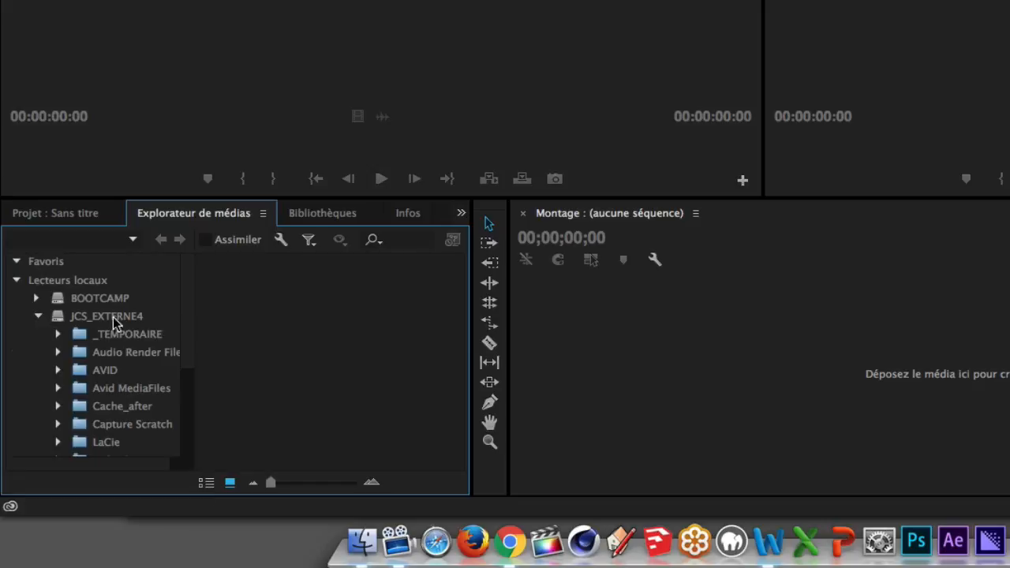
scroll(164, 323, down, 1)
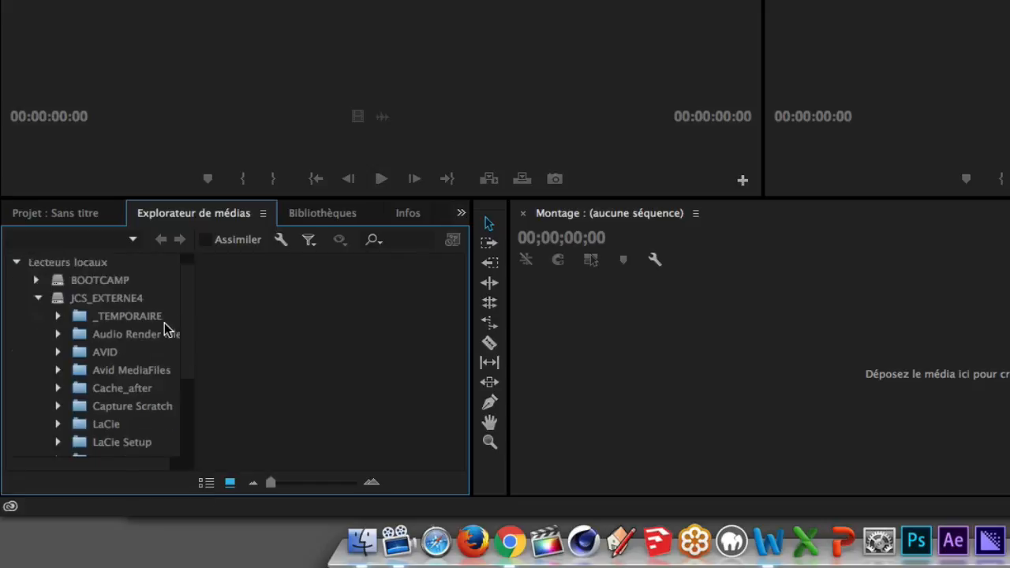
click(58, 317)
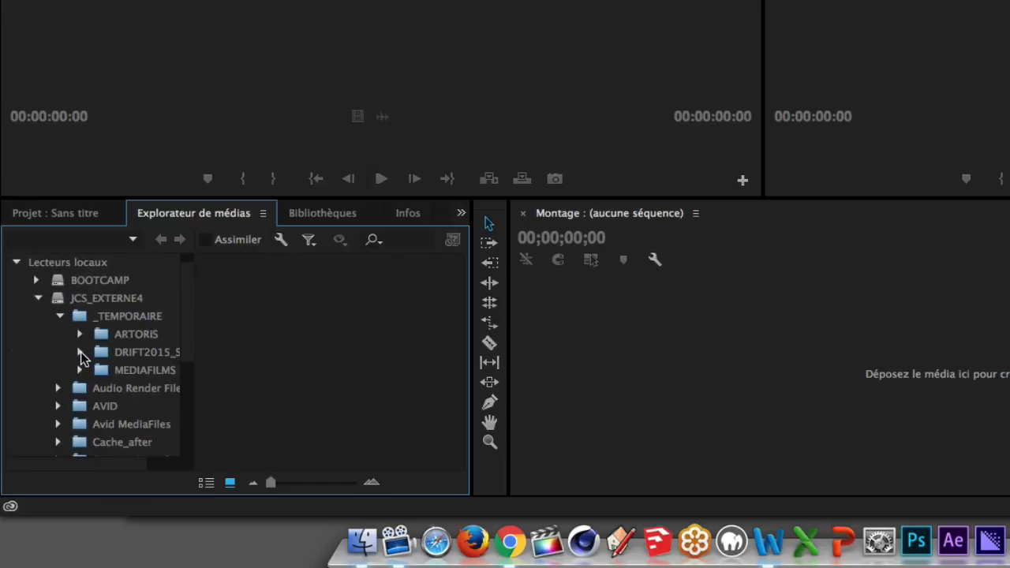
click(80, 352)
click(104, 388)
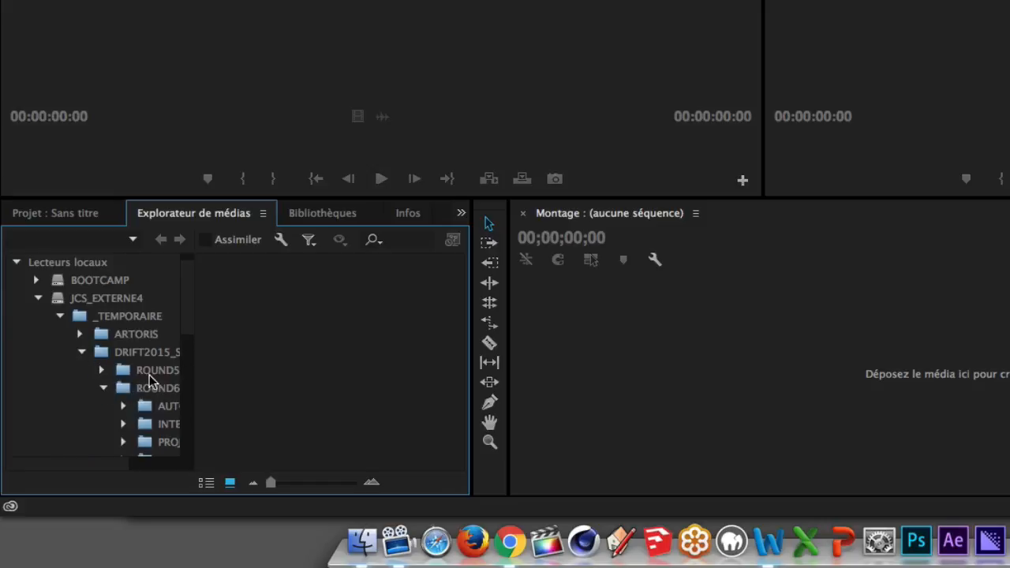
scroll(158, 387, down, 2)
drag(195, 447, 290, 446)
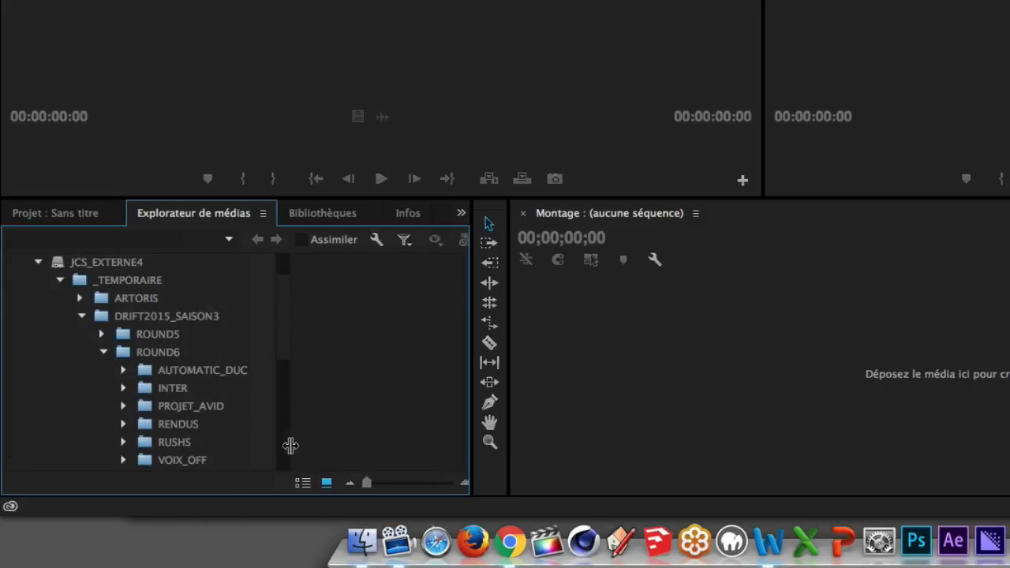
scroll(157, 398, down, 3)
click(123, 387)
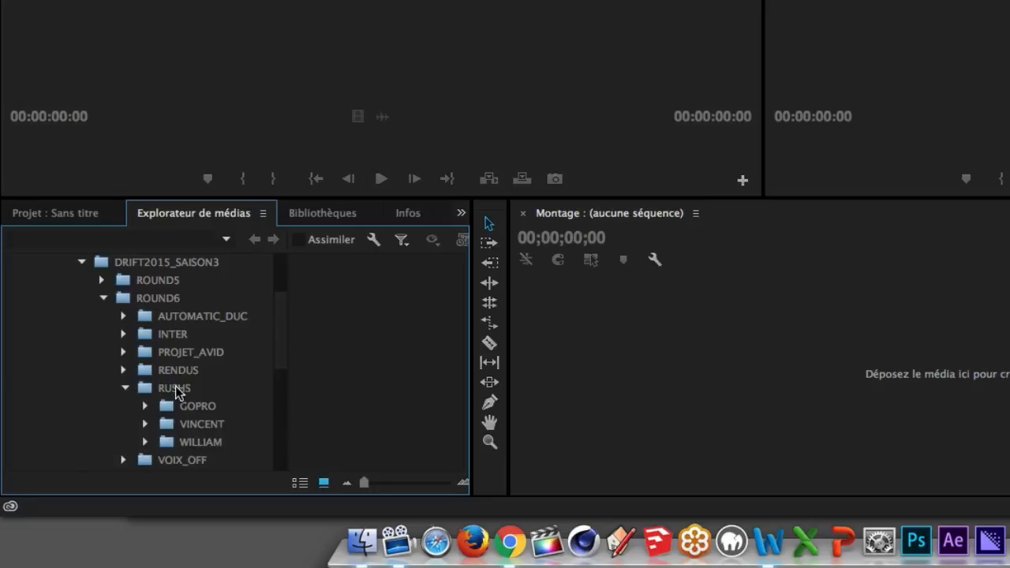
- Open the SONY card folder through the second folder in RUSHS and JOUR1/PRIVATE
scroll(197, 383, down, 2)
click(145, 388)
scroll(190, 387, down, 2)
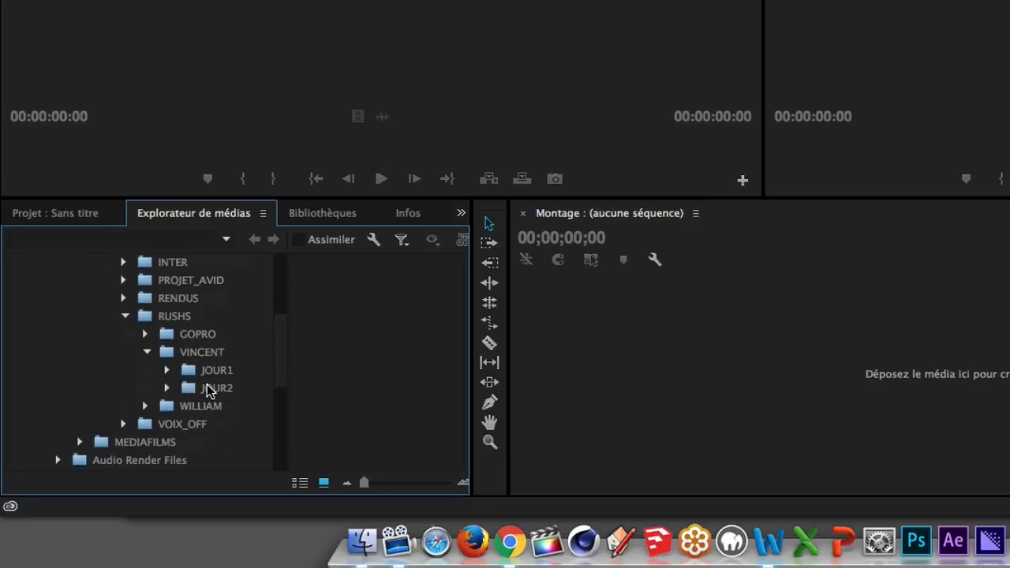
click(169, 370)
click(210, 388)
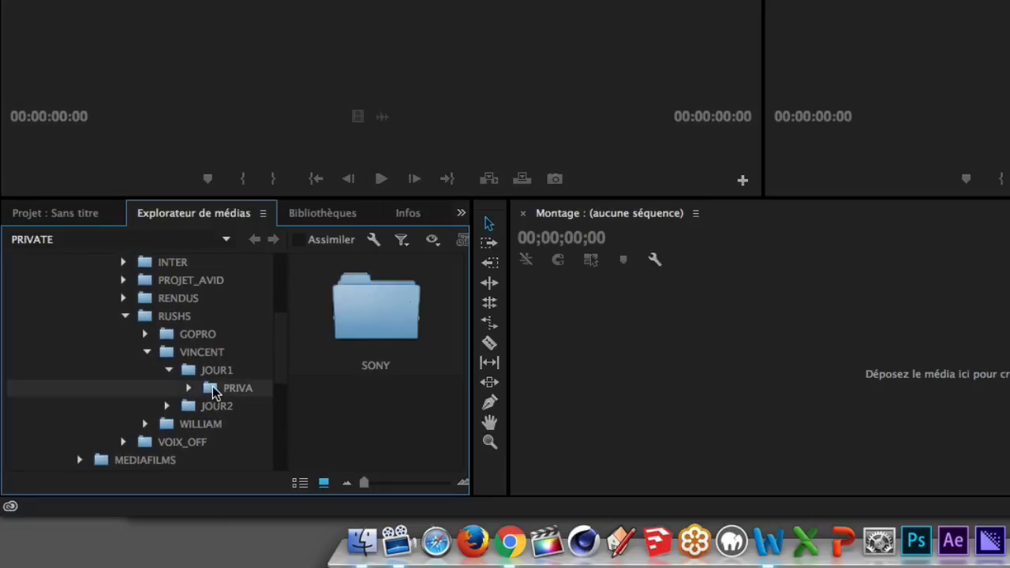
double_click(388, 319)
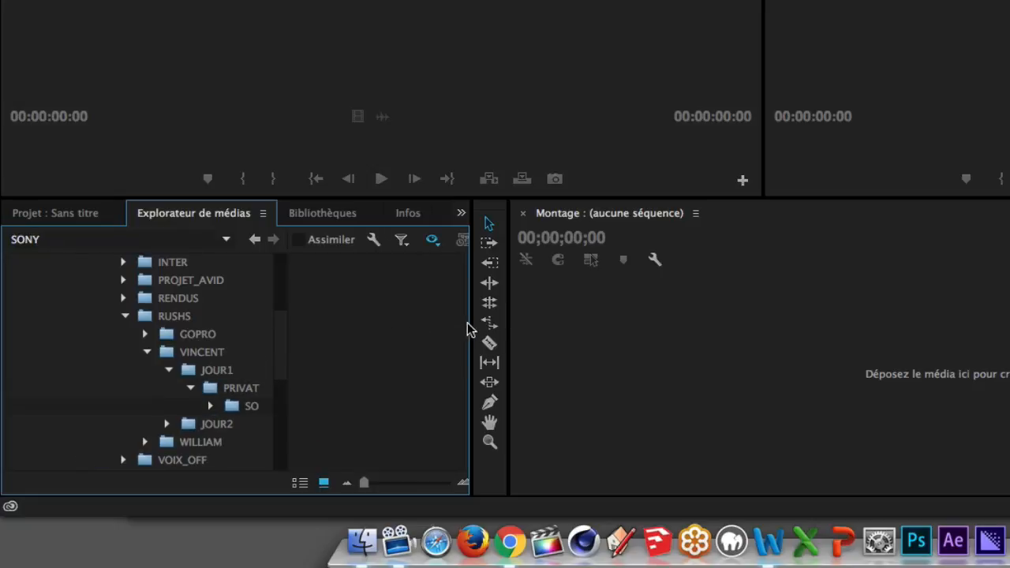
- Widen the media browser and look through the SONY clip thumbnails, selecting clip 001_0442_01
drag(472, 328, 645, 330)
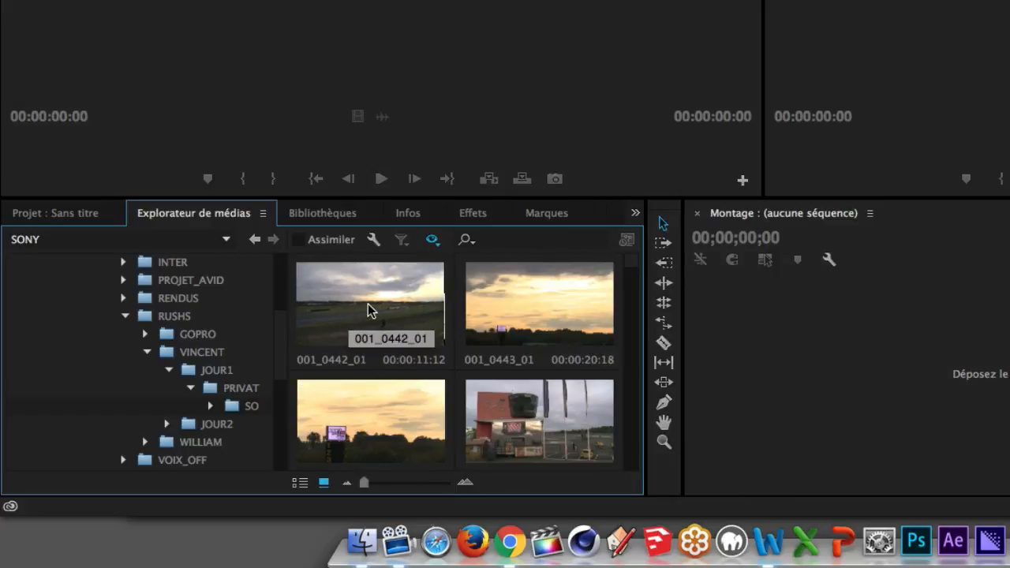
drag(636, 273, 645, 247)
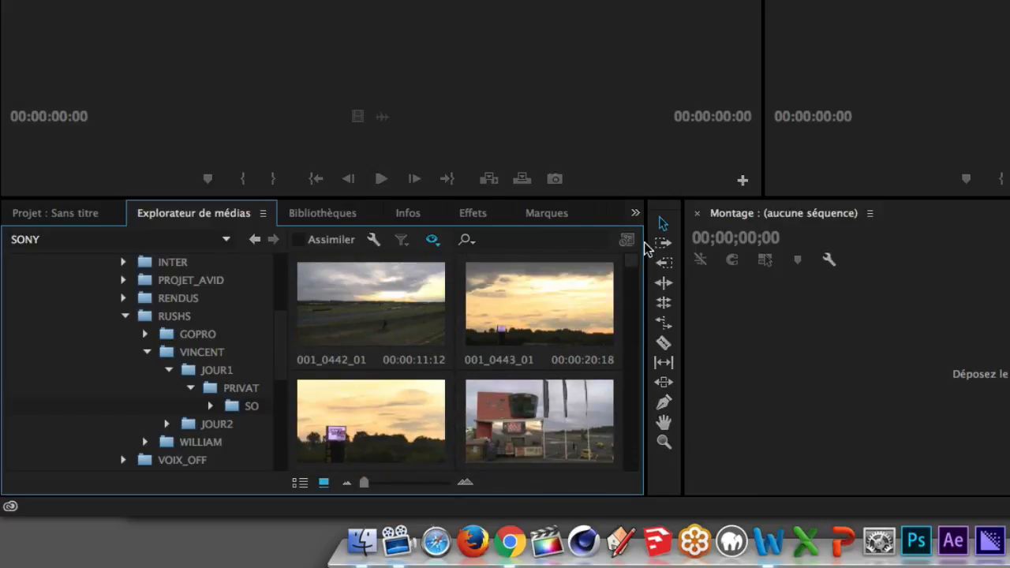
click(345, 328)
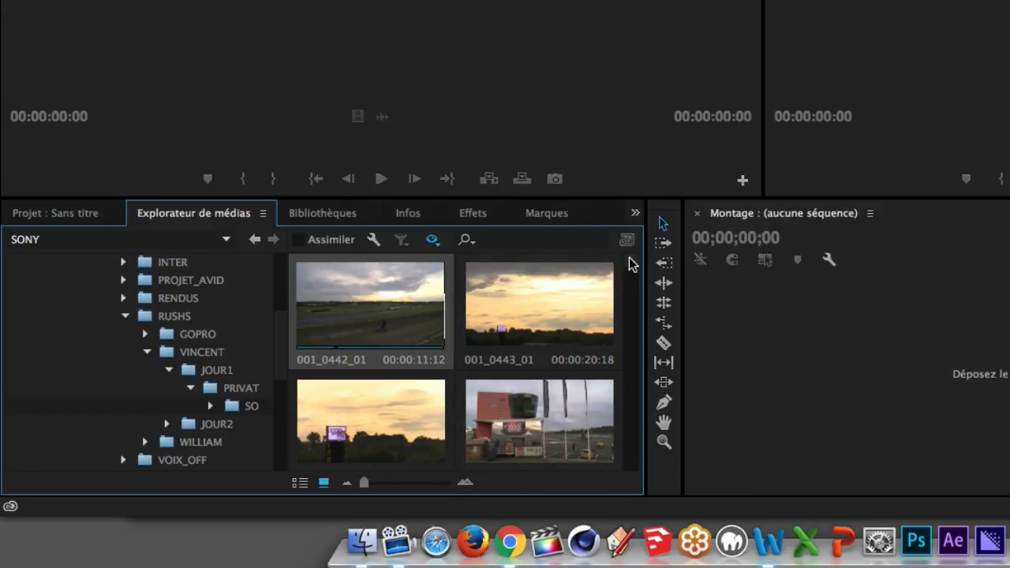
drag(634, 263, 636, 268)
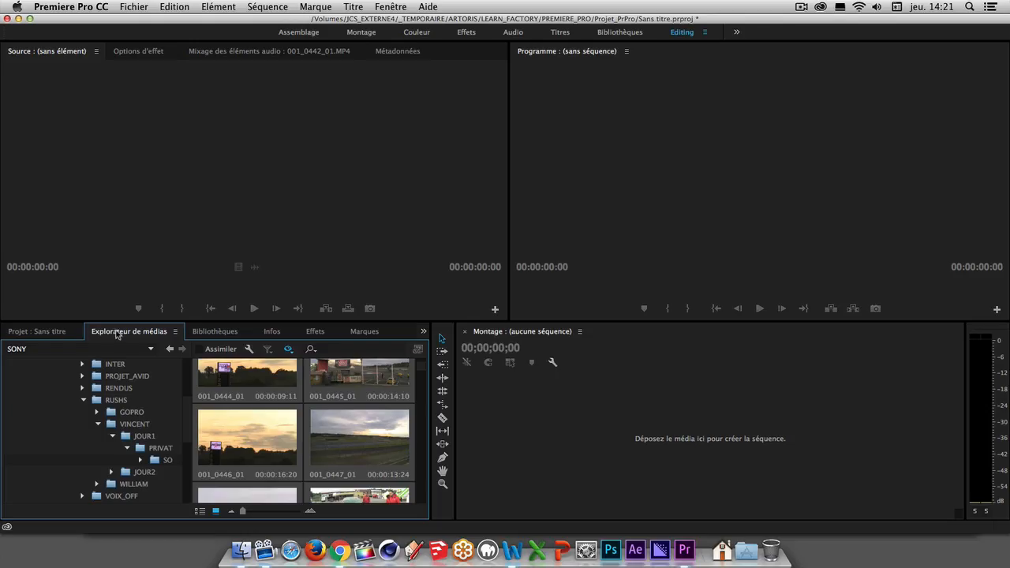
- Dock the media browser above the timeline at a larger height and select all the SONY clips
drag(119, 332, 540, 370)
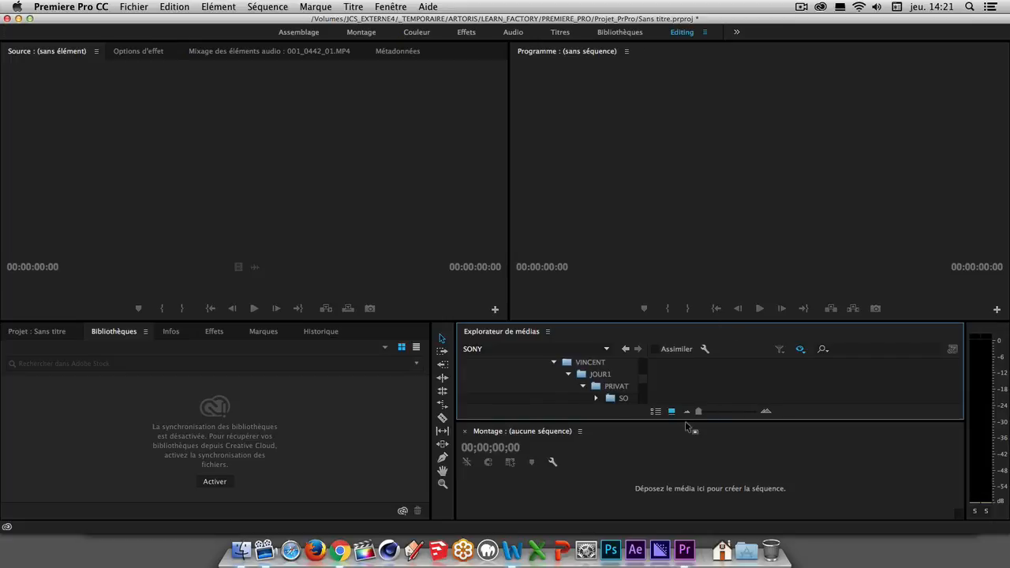
drag(685, 423, 687, 502)
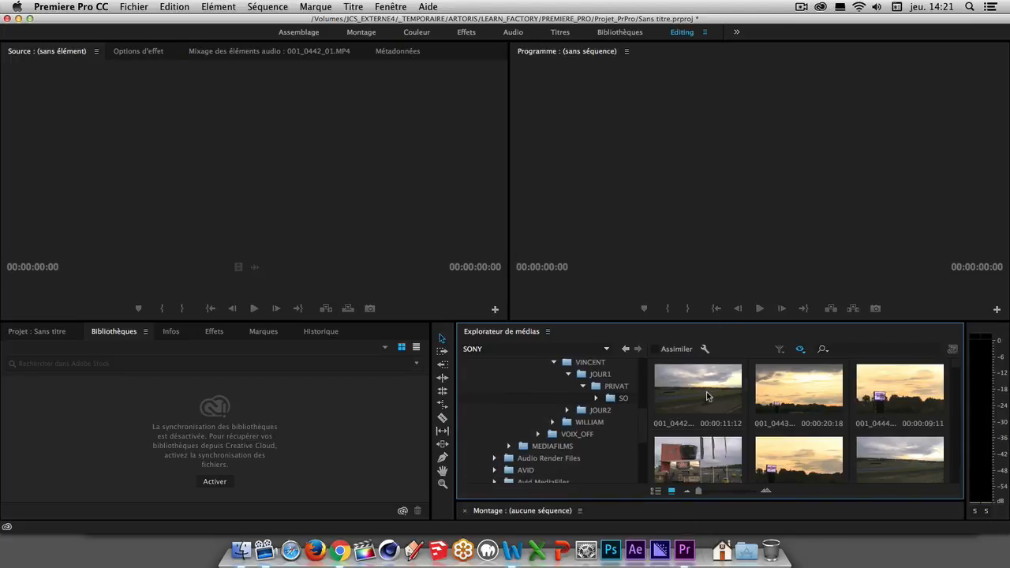
click(707, 397)
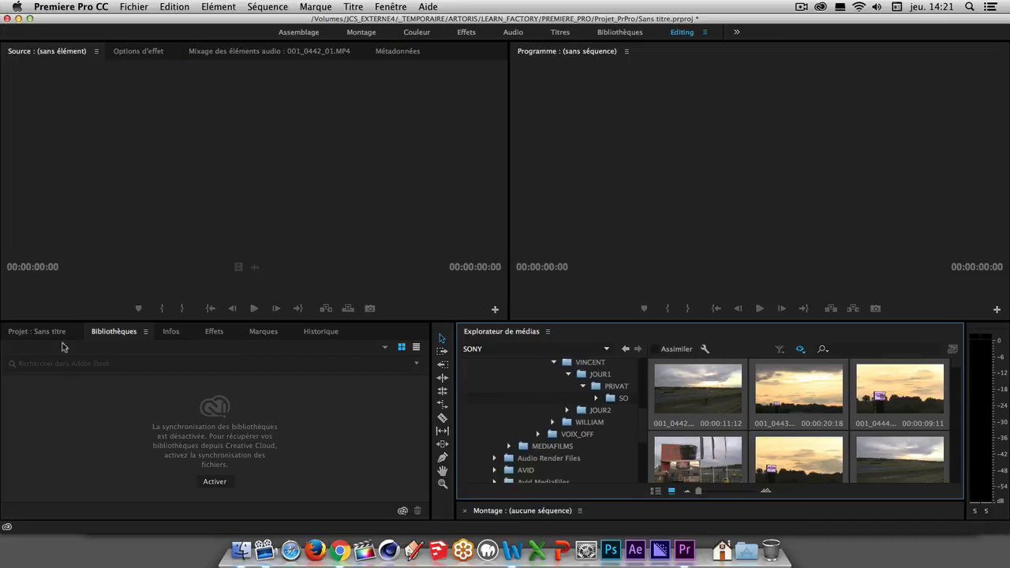
- Create a new bin at the root of the project, keeping its default name and leaving the RUSHS bin collapsed
click(40, 333)
click(28, 389)
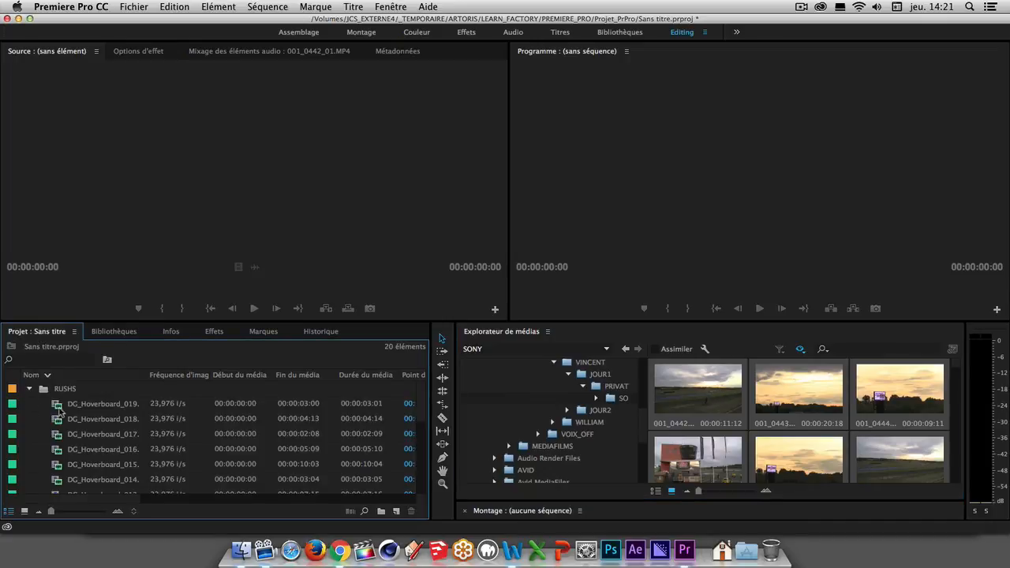
click(29, 389)
right_click(61, 430)
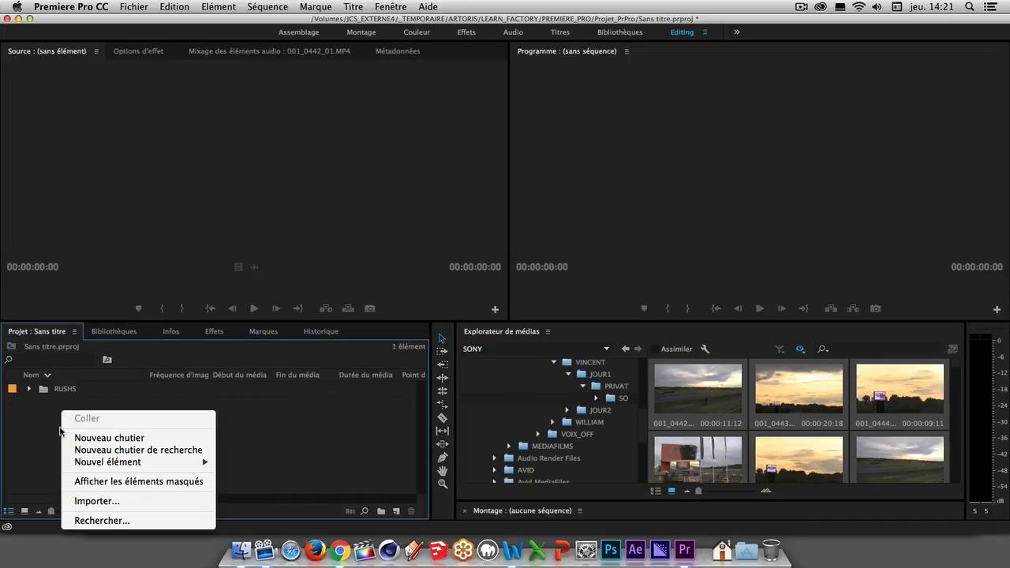
click(92, 438)
click(85, 434)
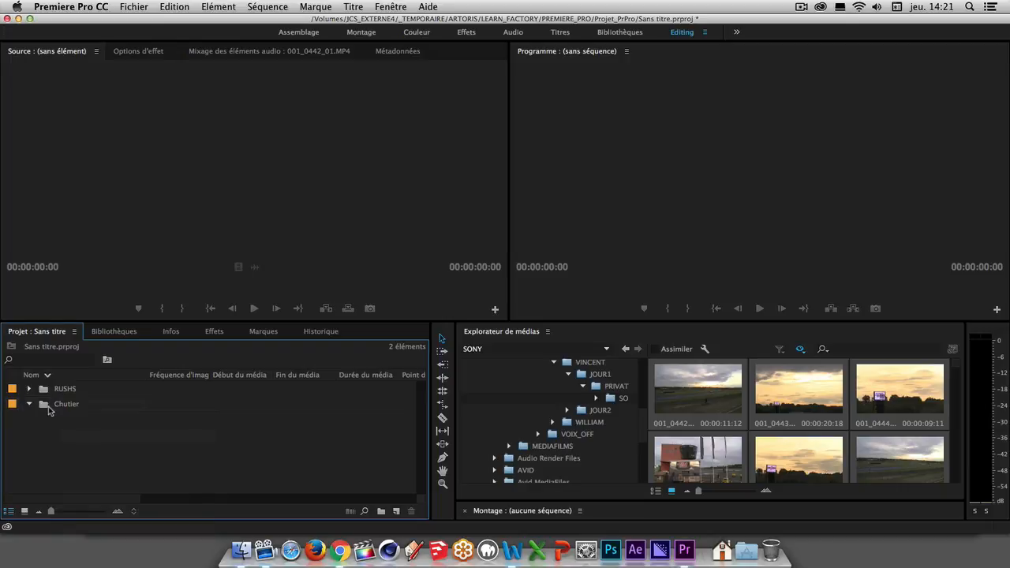
- Import all the selected SONY clips into the new bin and dock the media browser back beside the project panel
click(673, 396)
drag(673, 396, 44, 409)
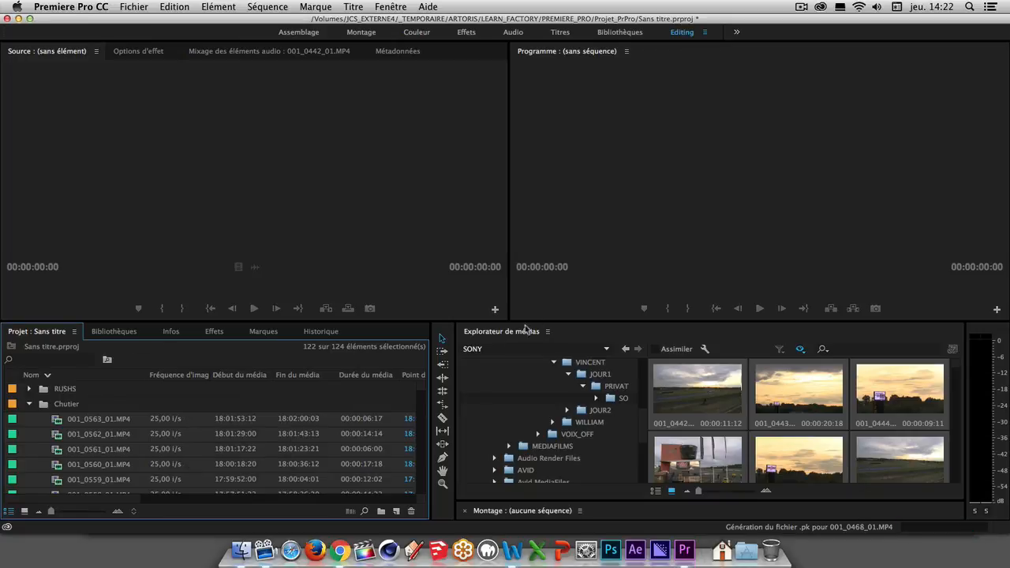
drag(523, 331, 128, 333)
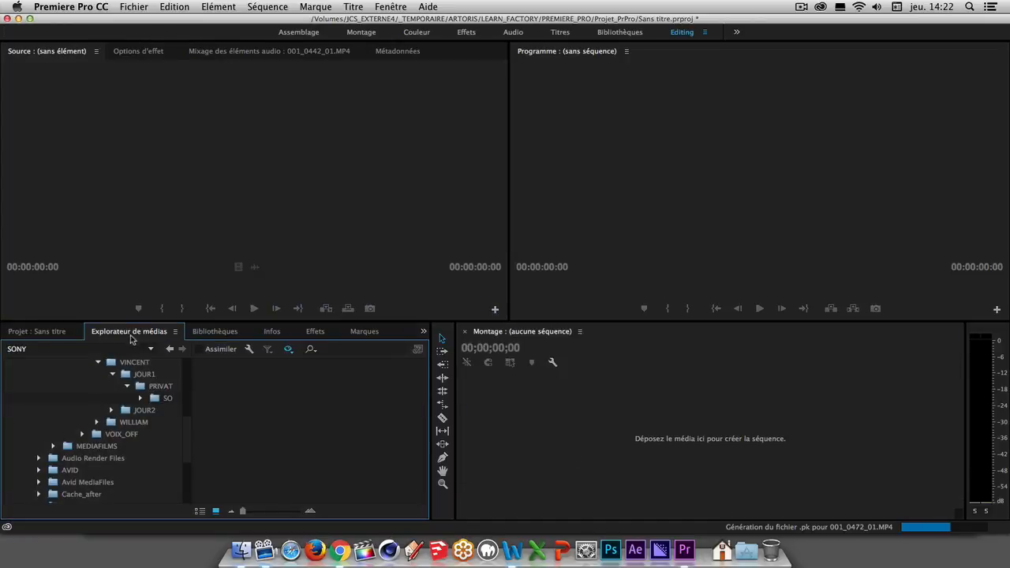
- Delete the Chutier bin and its imported clips from the project
click(59, 337)
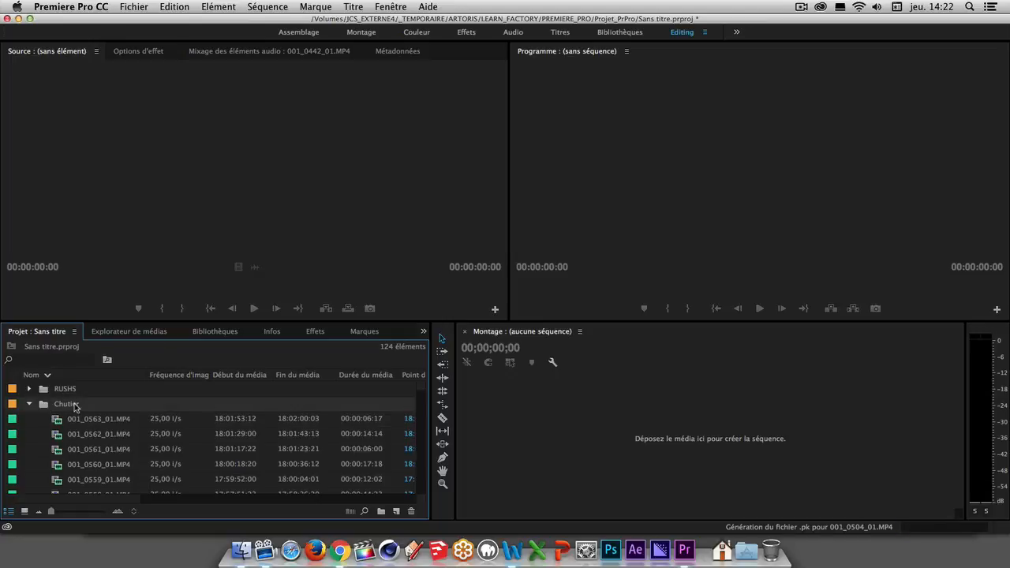
key(Delete)
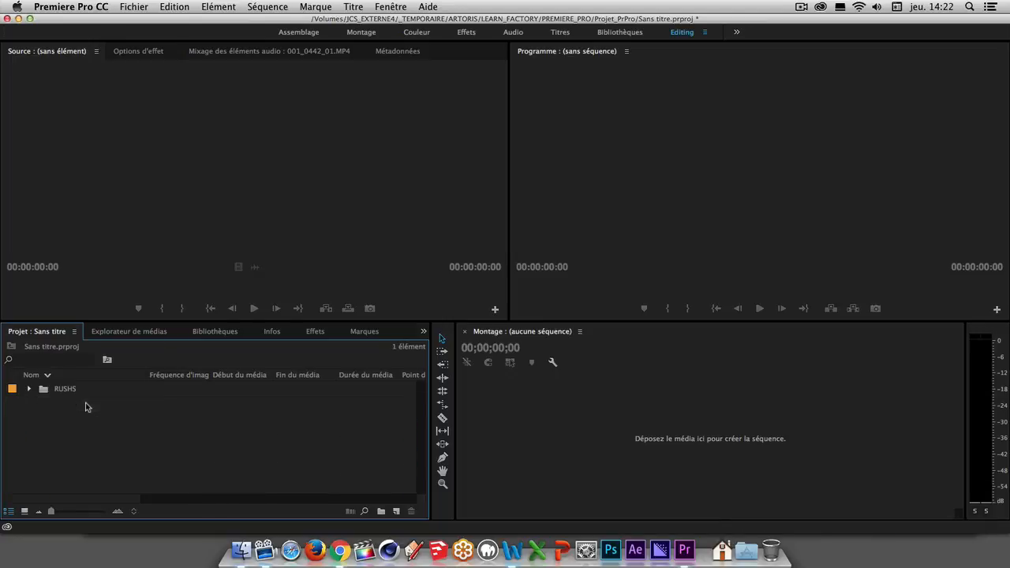
click(30, 390)
click(29, 389)
mouse_move(431, 453)
mouse_down()
mouse_move(357, 455)
mouse_move(430, 463)
mouse_up()
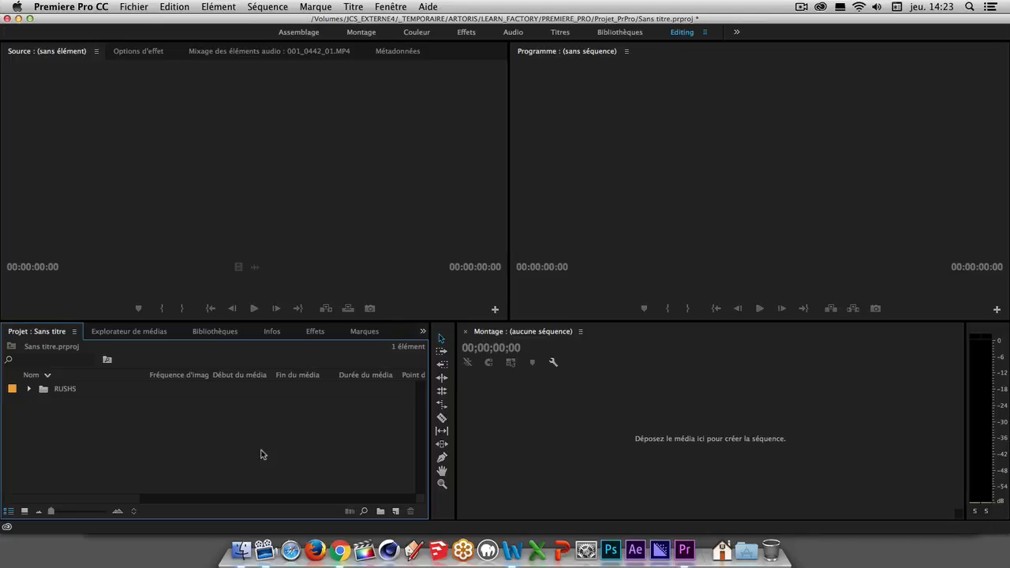
- Choose Peak Logo.psd from the LOGOS folder and start importing it into the project
double_click(64, 415)
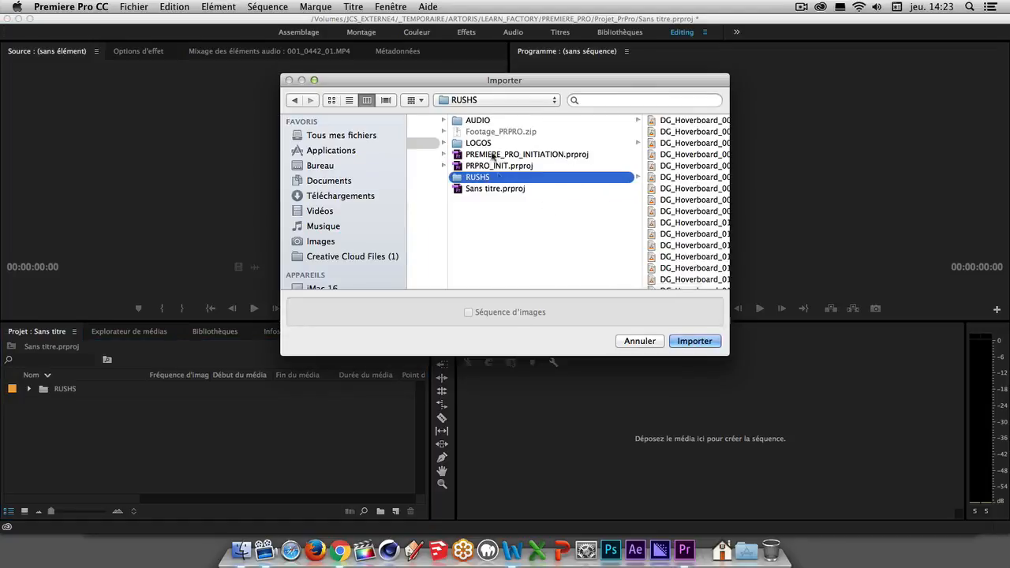
click(478, 143)
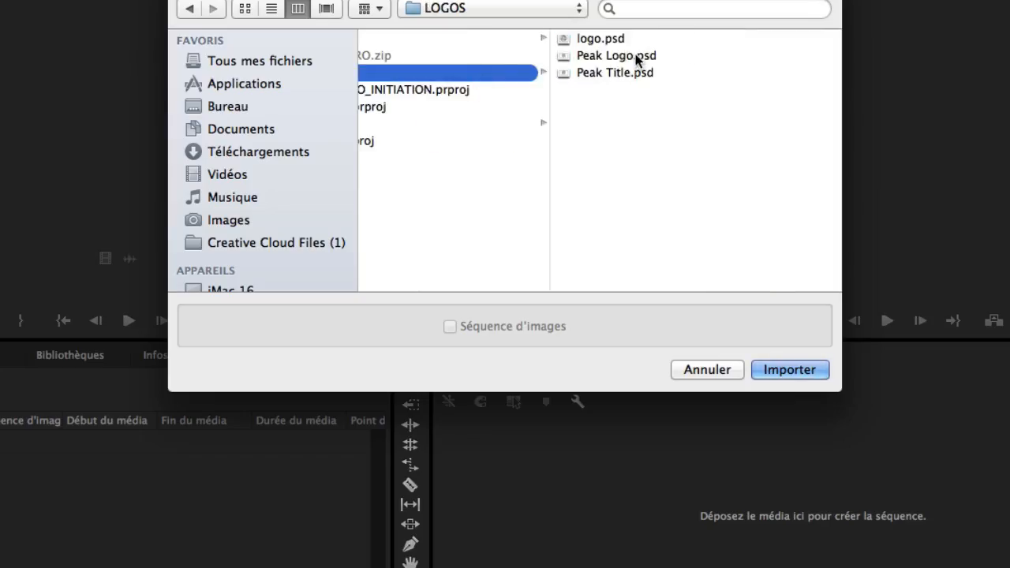
click(635, 55)
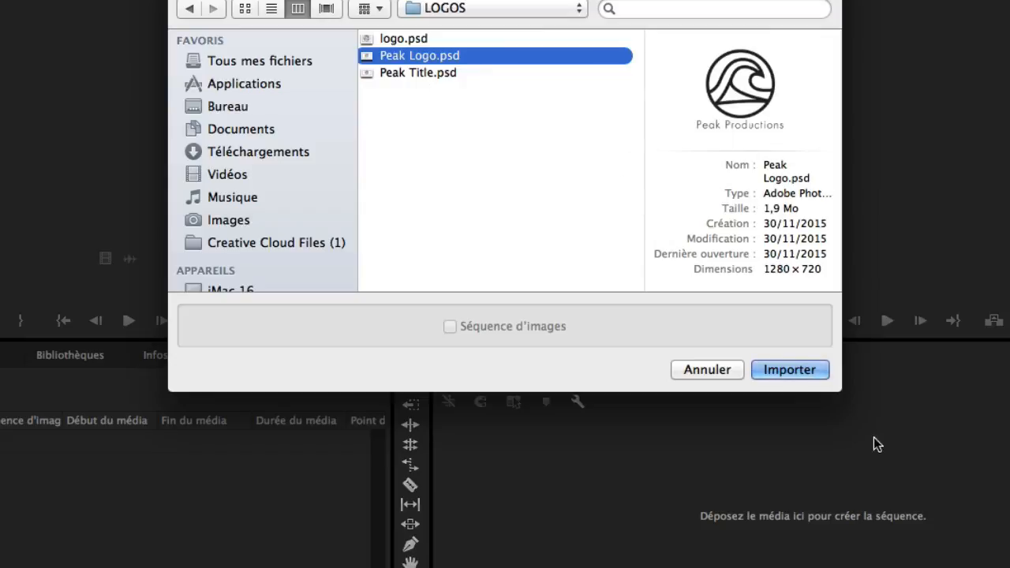
click(791, 369)
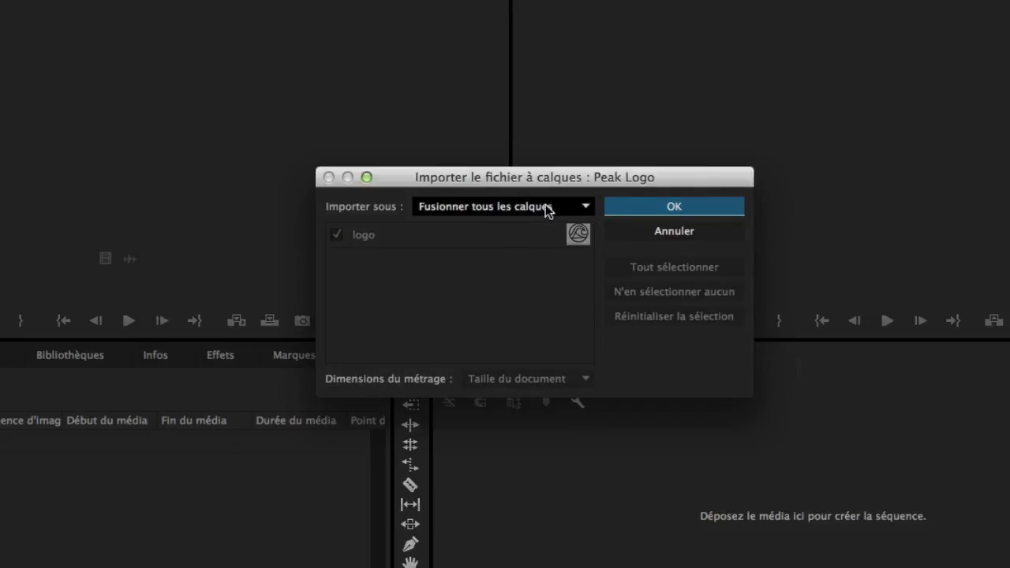
- Import the layered Peak Logo file as Séquence at document size and expand its bin in the project
drag(579, 181, 307, 136)
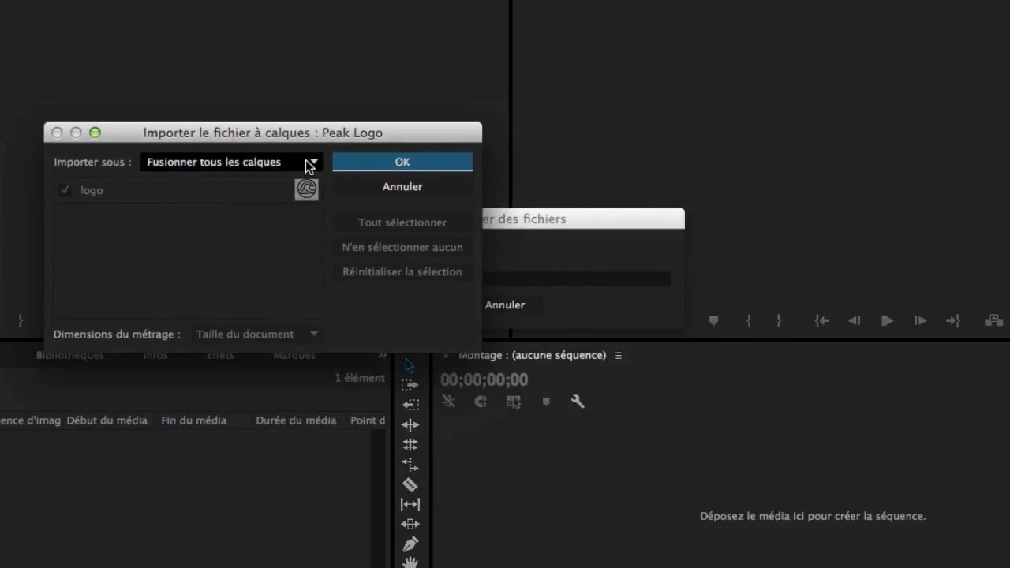
click(309, 164)
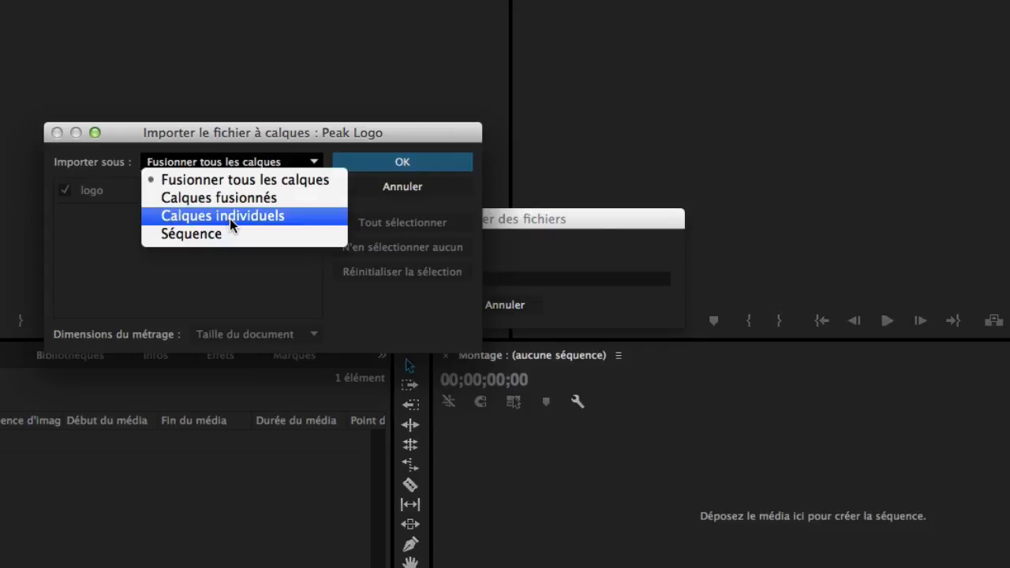
click(208, 283)
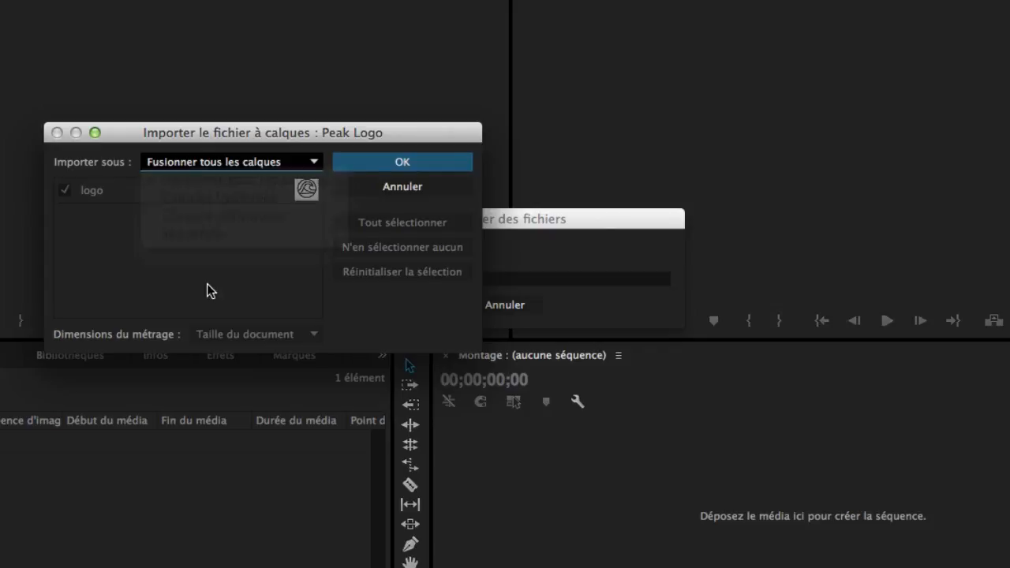
click(245, 170)
click(210, 236)
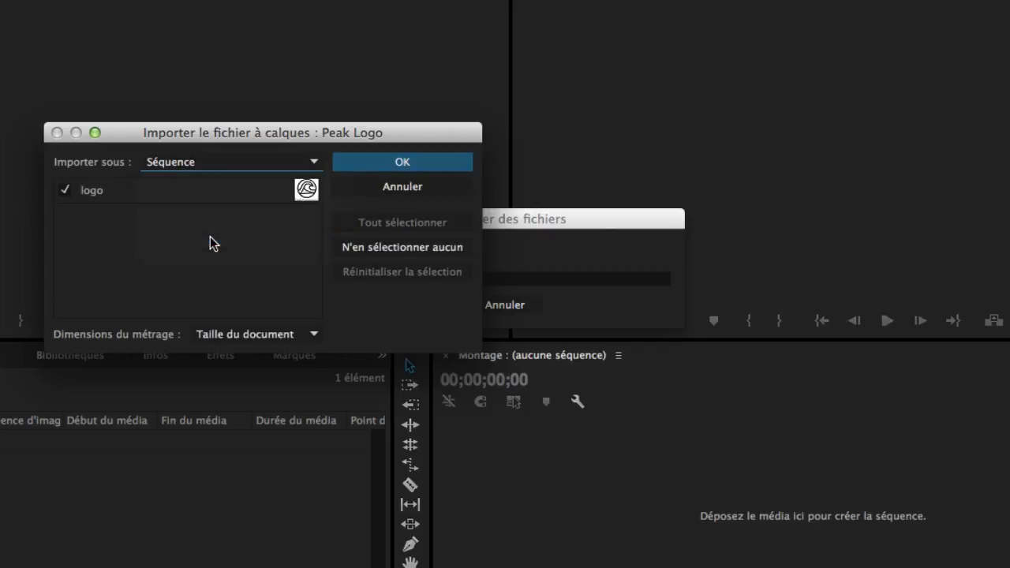
click(403, 161)
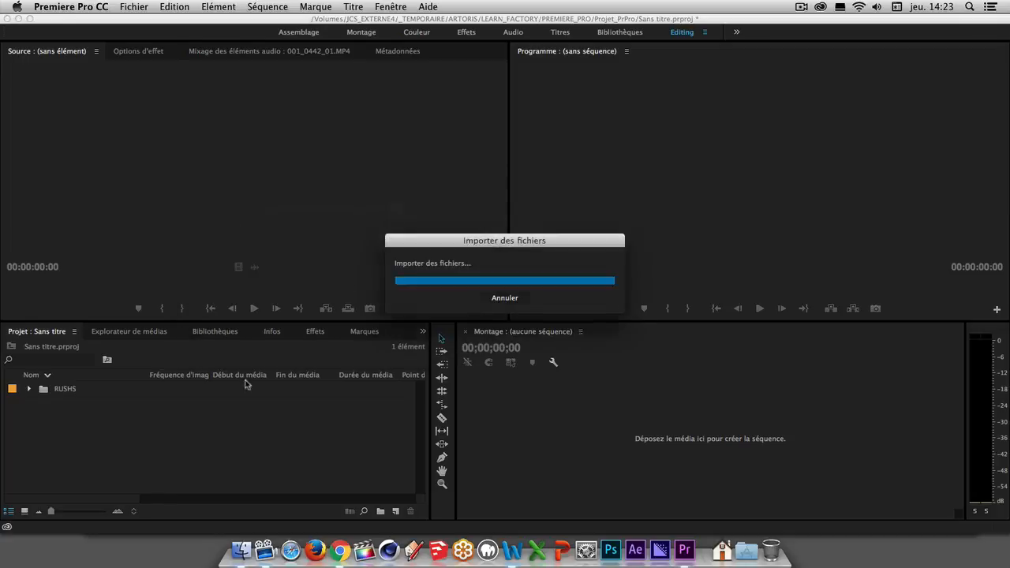
click(29, 404)
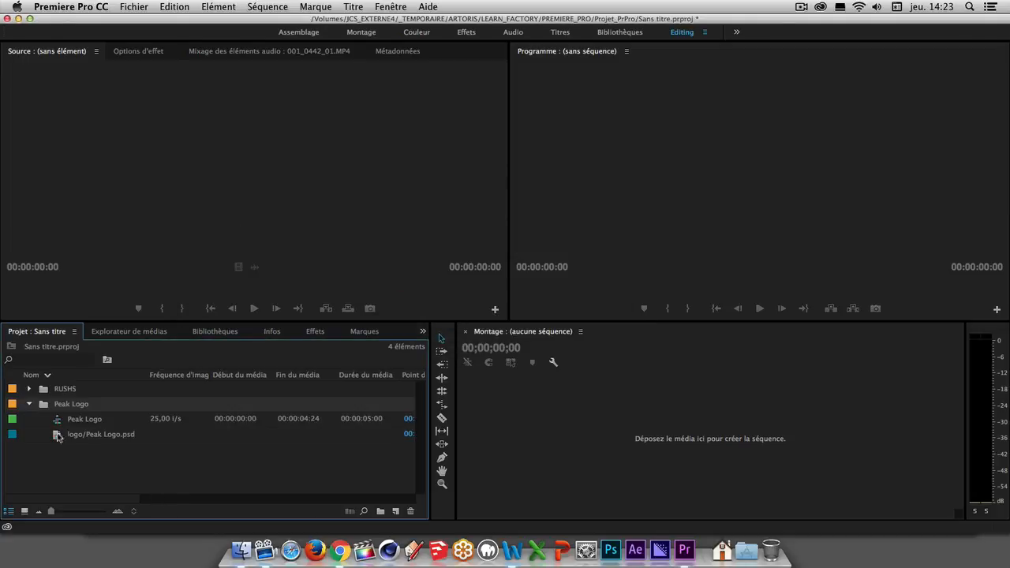
- Open the Peak Logo sequence in the timeline to inspect it and delete the Peak Logo bin with its contents from the project
double_click(58, 420)
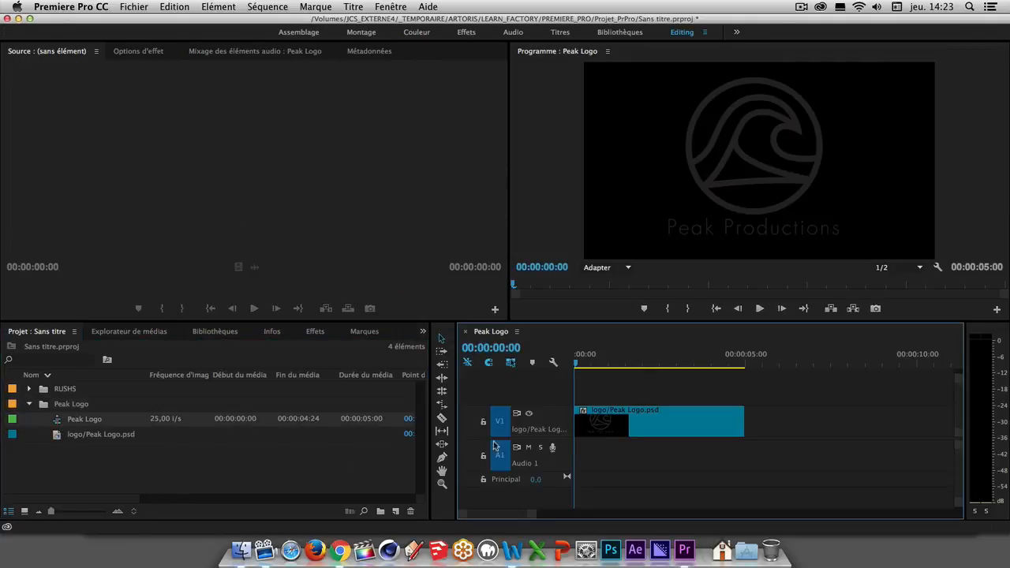
mouse_move(577, 363)
mouse_down()
mouse_move(614, 364)
mouse_move(577, 365)
mouse_up()
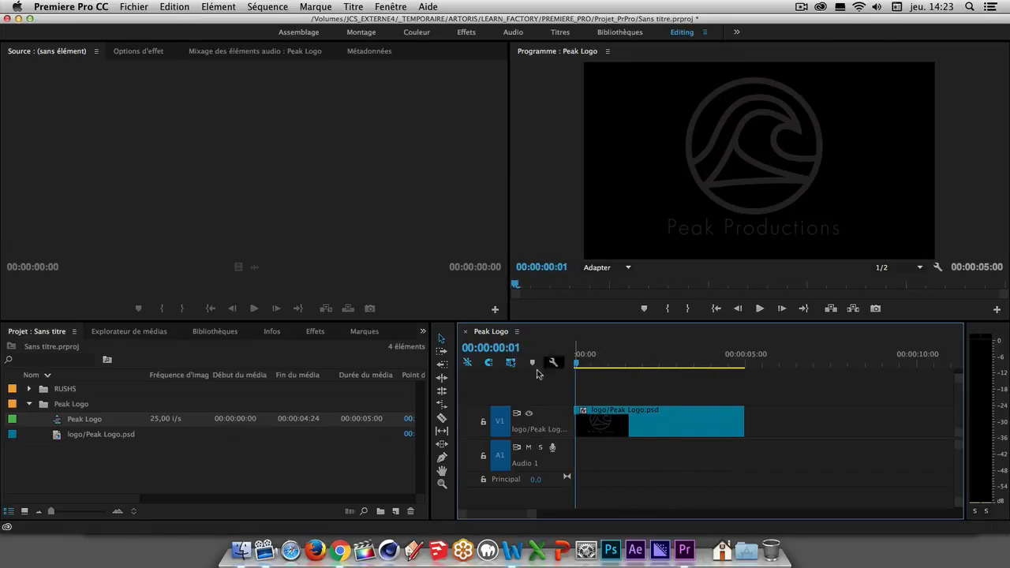
click(133, 464)
click(63, 406)
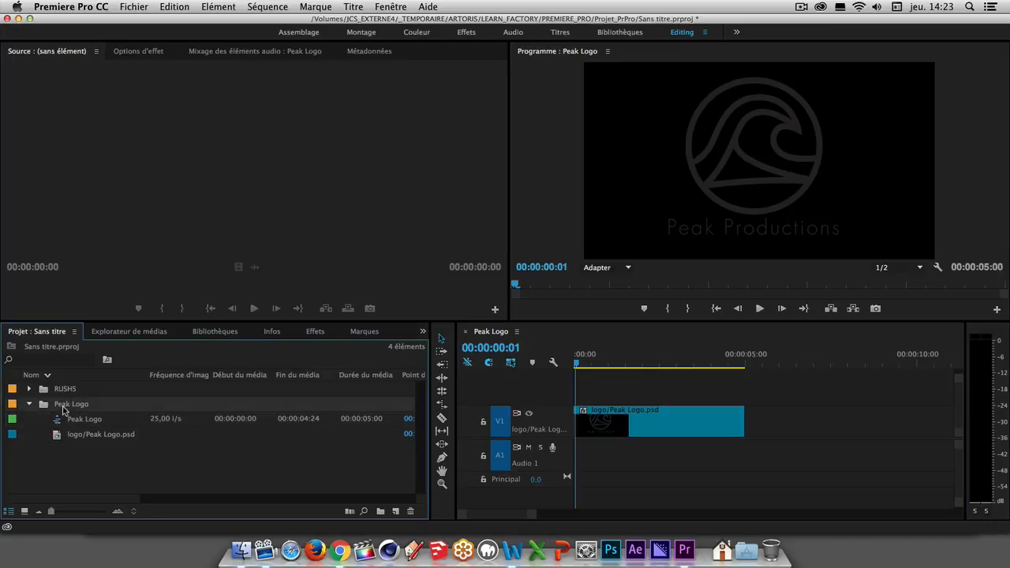
key(Delete)
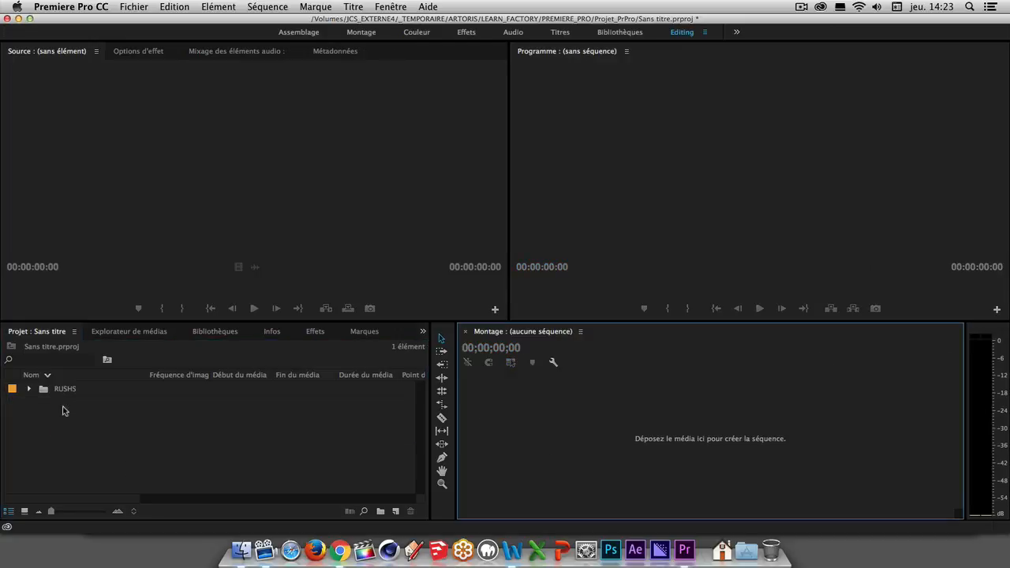
- Import Peak Logo.psd from the LOGOS folder as Calques individuels at document size and open the imported layer in the source monitor
double_click(83, 416)
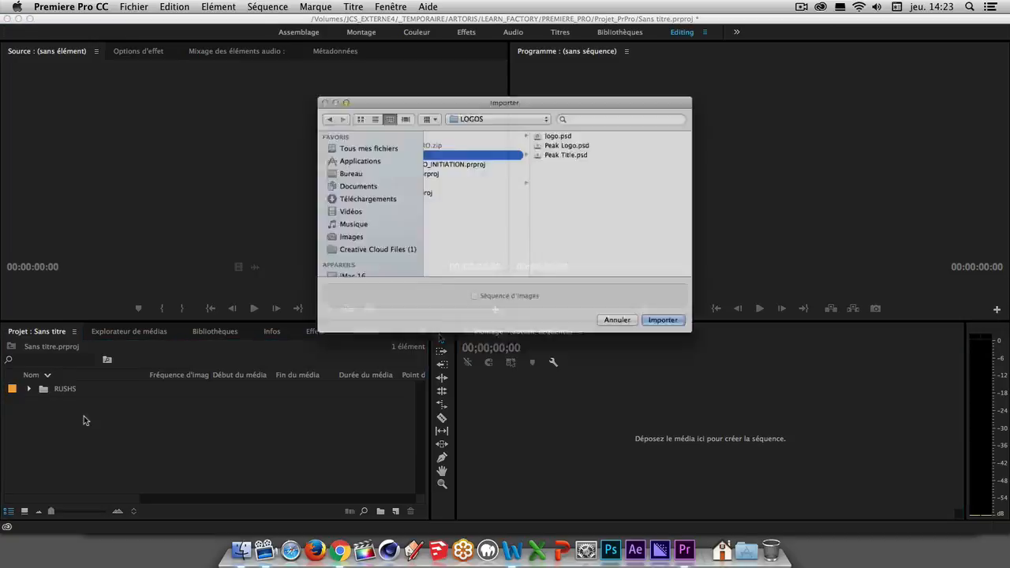
click(580, 132)
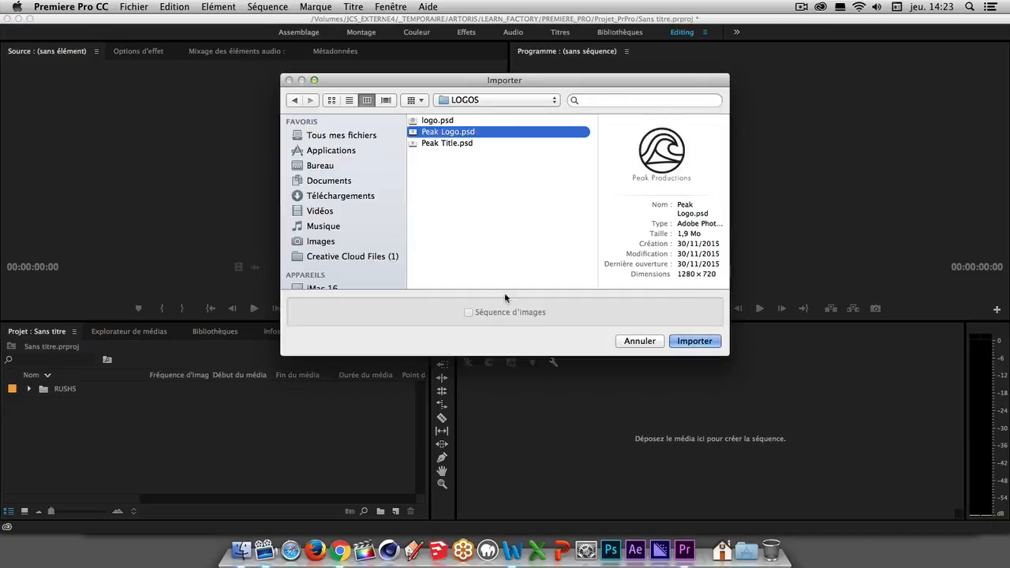
click(697, 341)
click(524, 233)
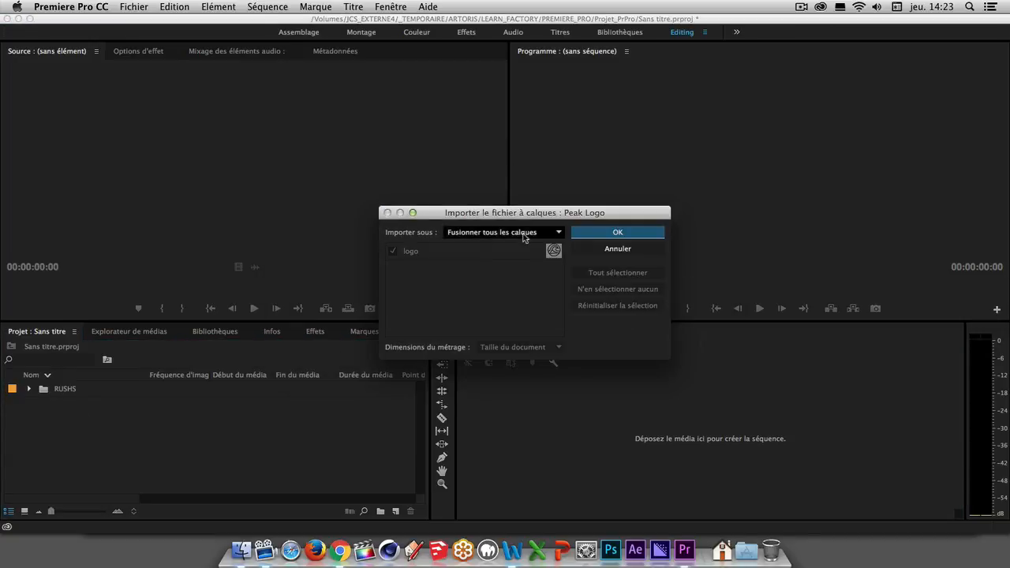
click(485, 269)
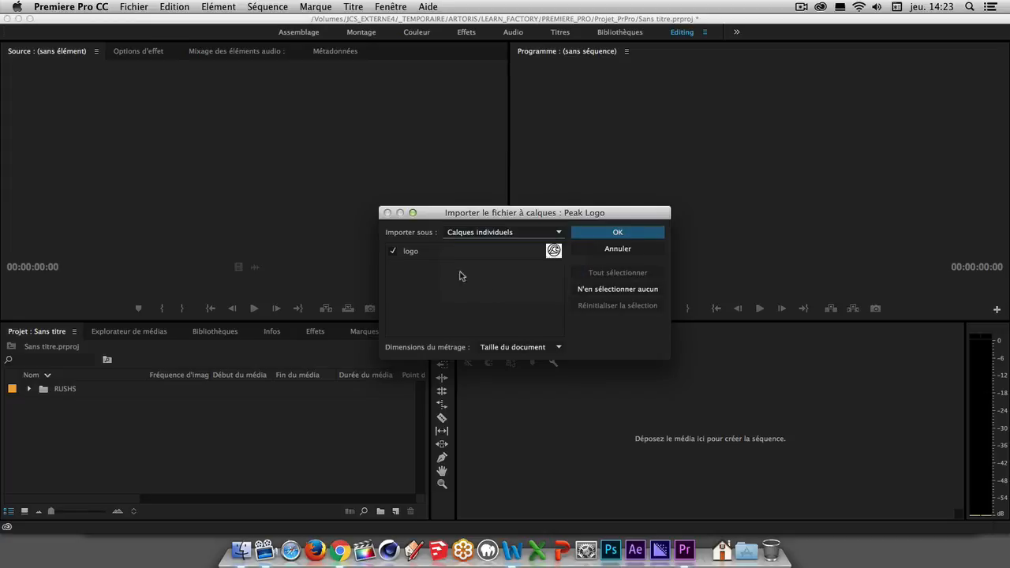
click(642, 232)
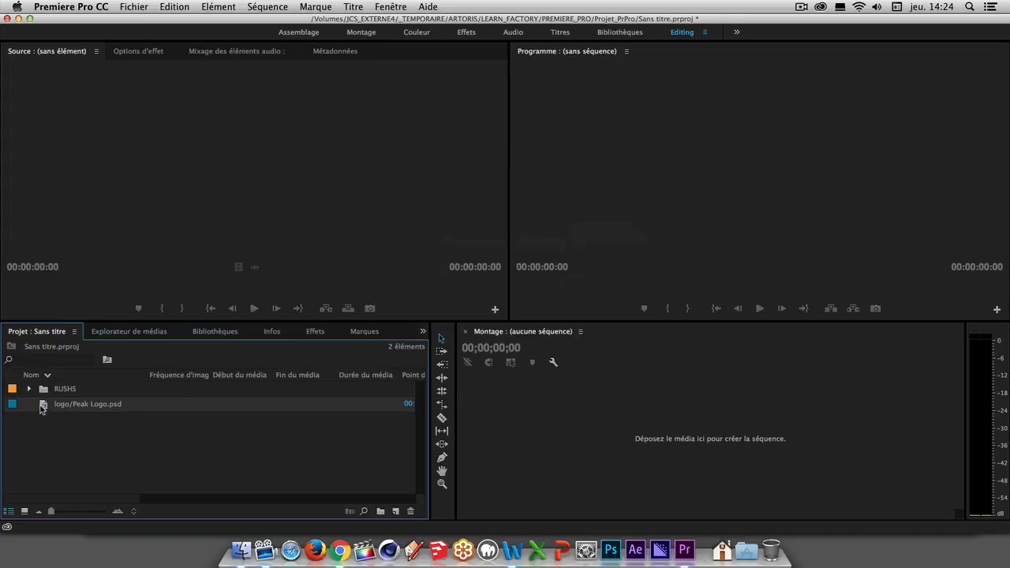
double_click(42, 407)
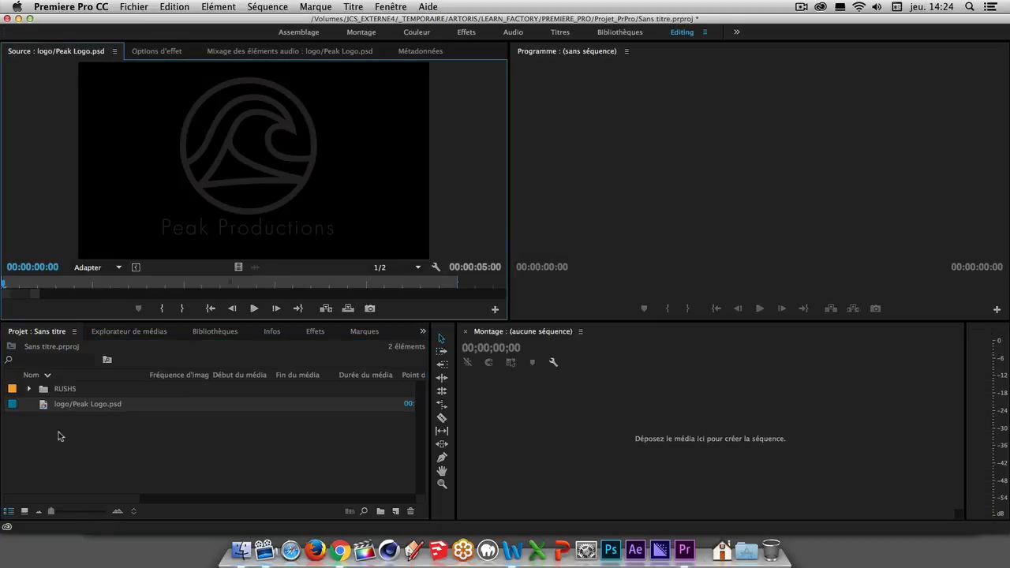